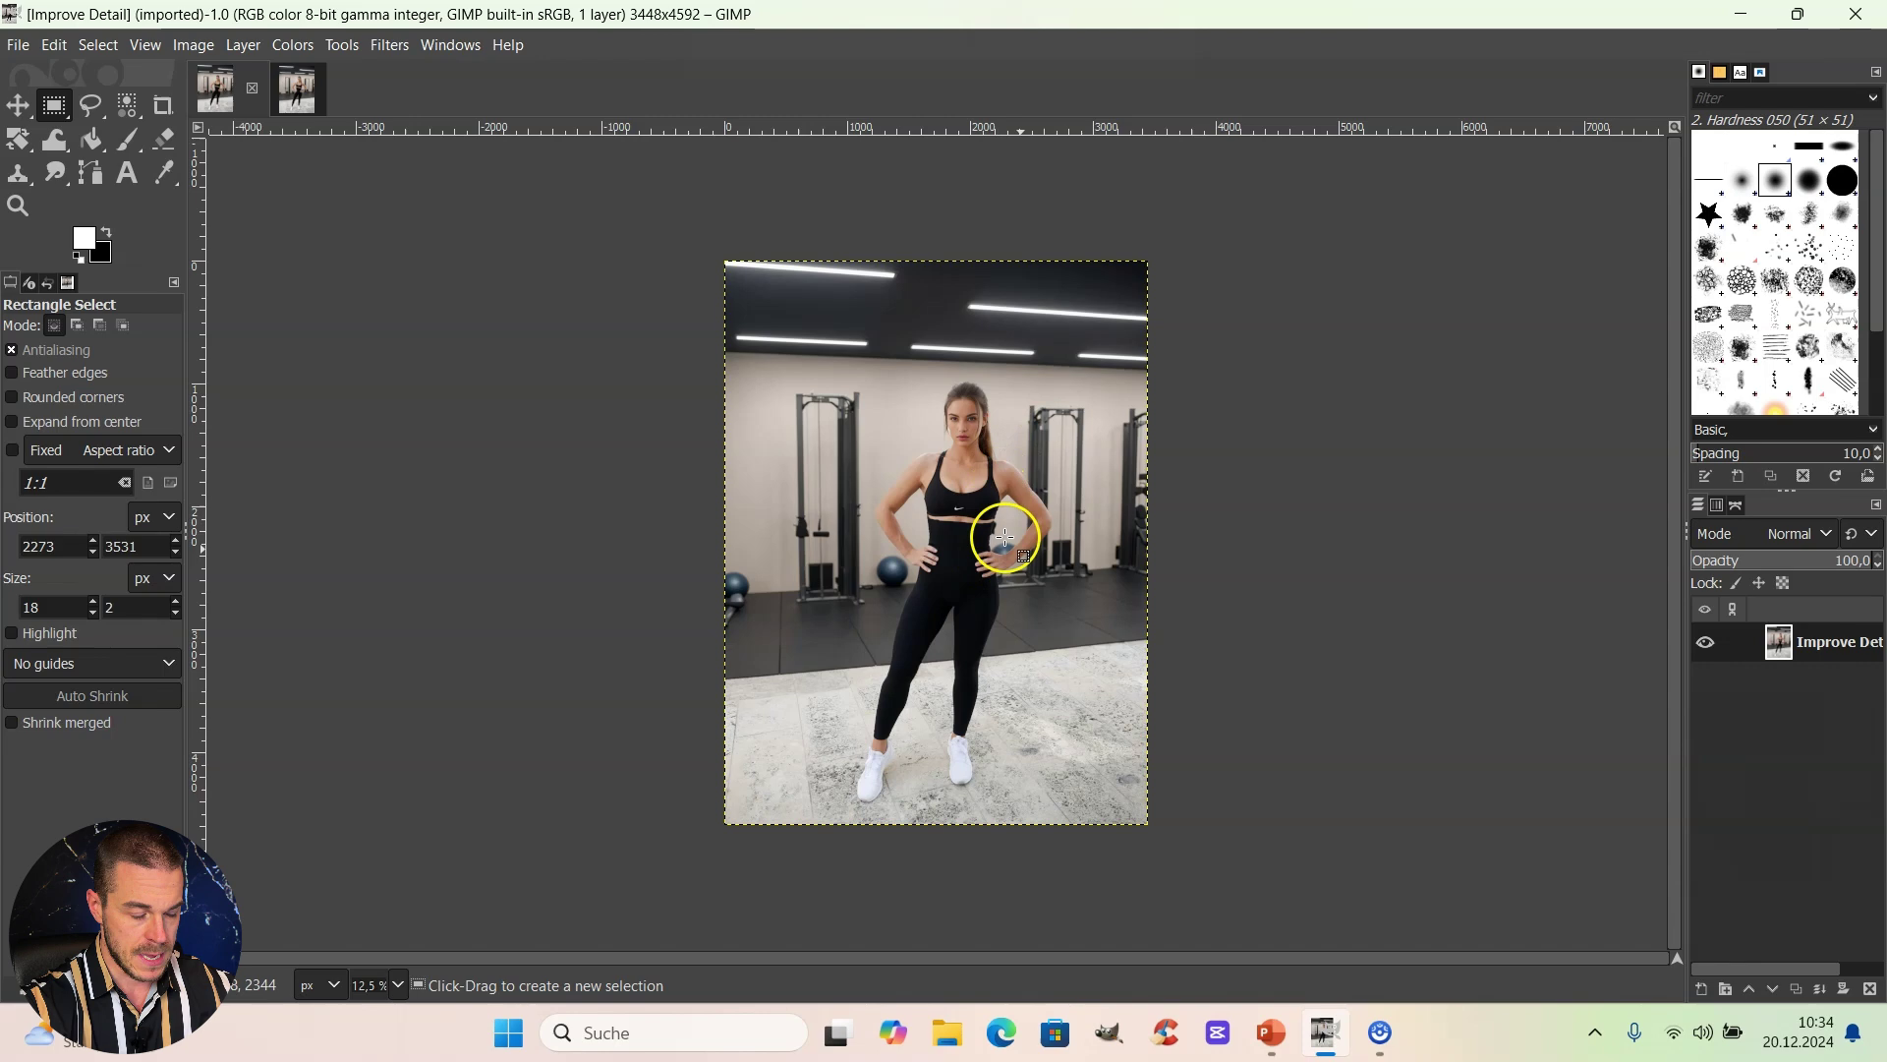
Show the second version of the gym photo zoomed to 200%.
{"action": "left_click", "coordinate": [300, 94]}
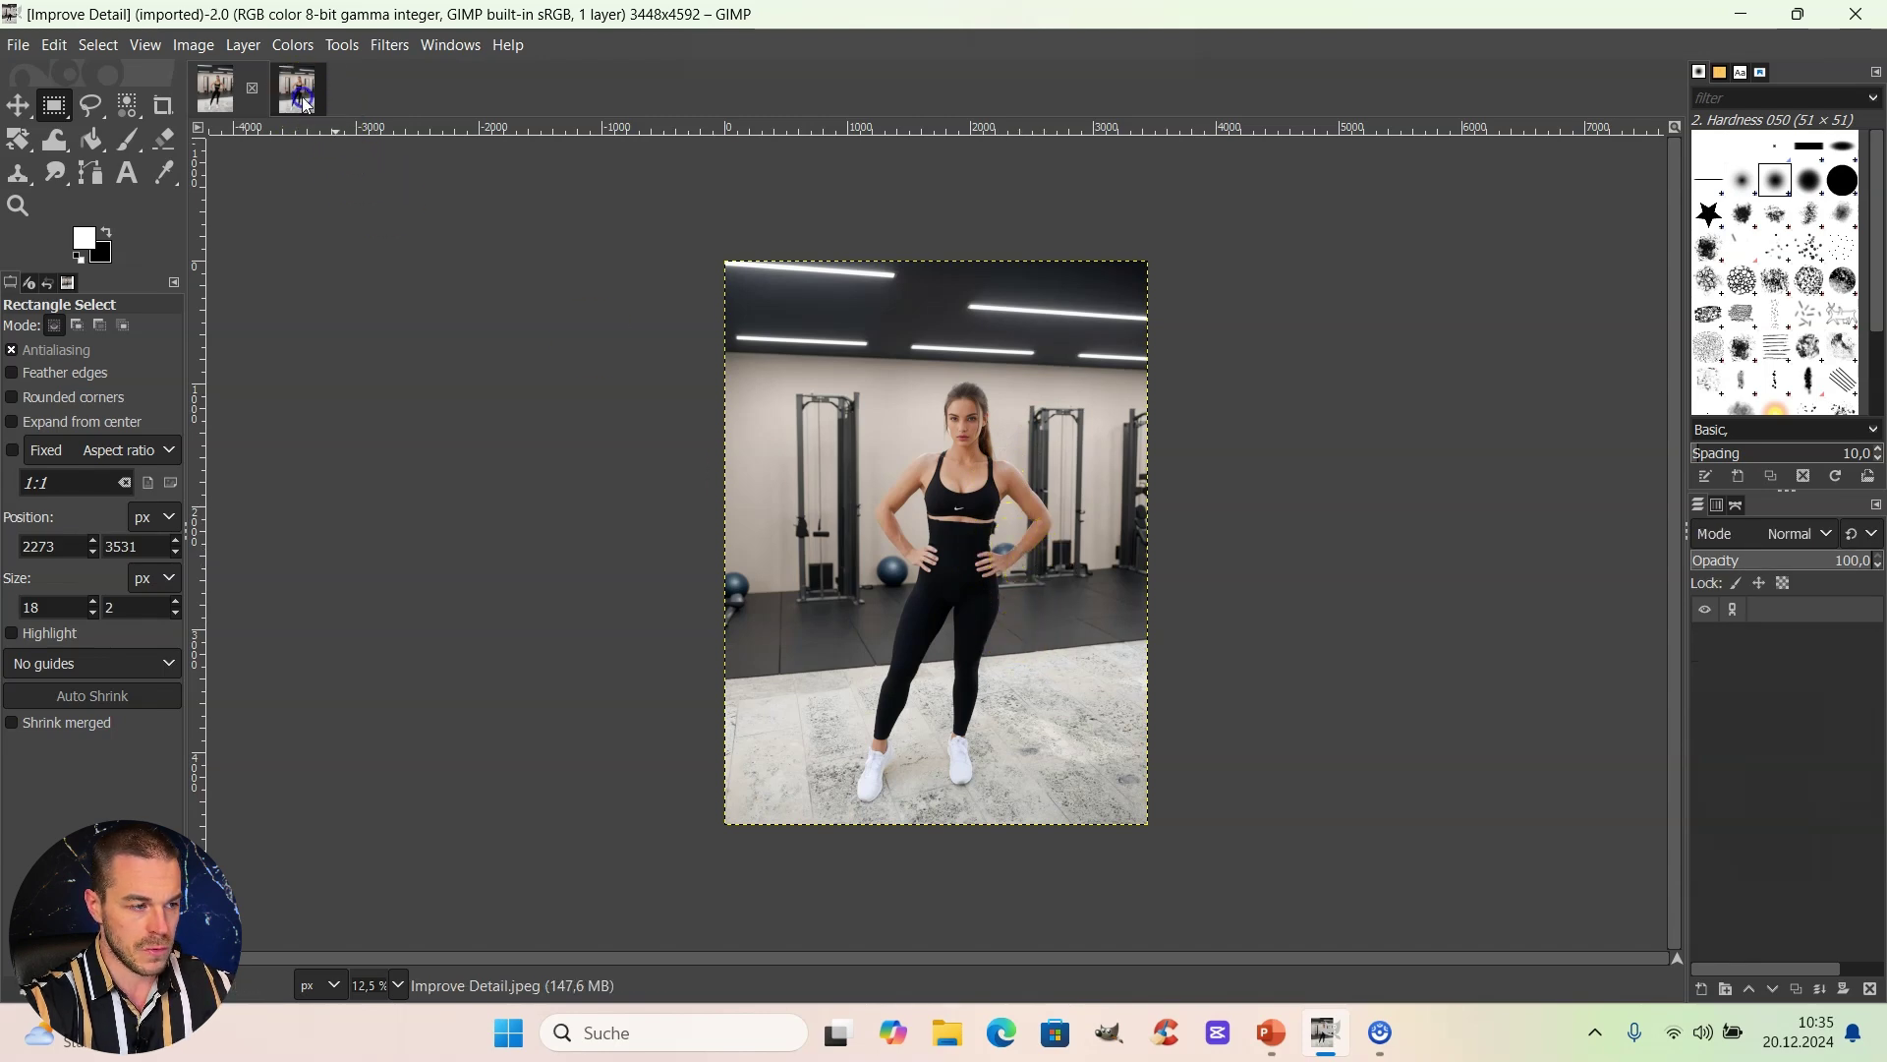
{"action": "left_click", "coordinate": [204, 93]}
{"action": "left_click", "coordinate": [297, 95]}
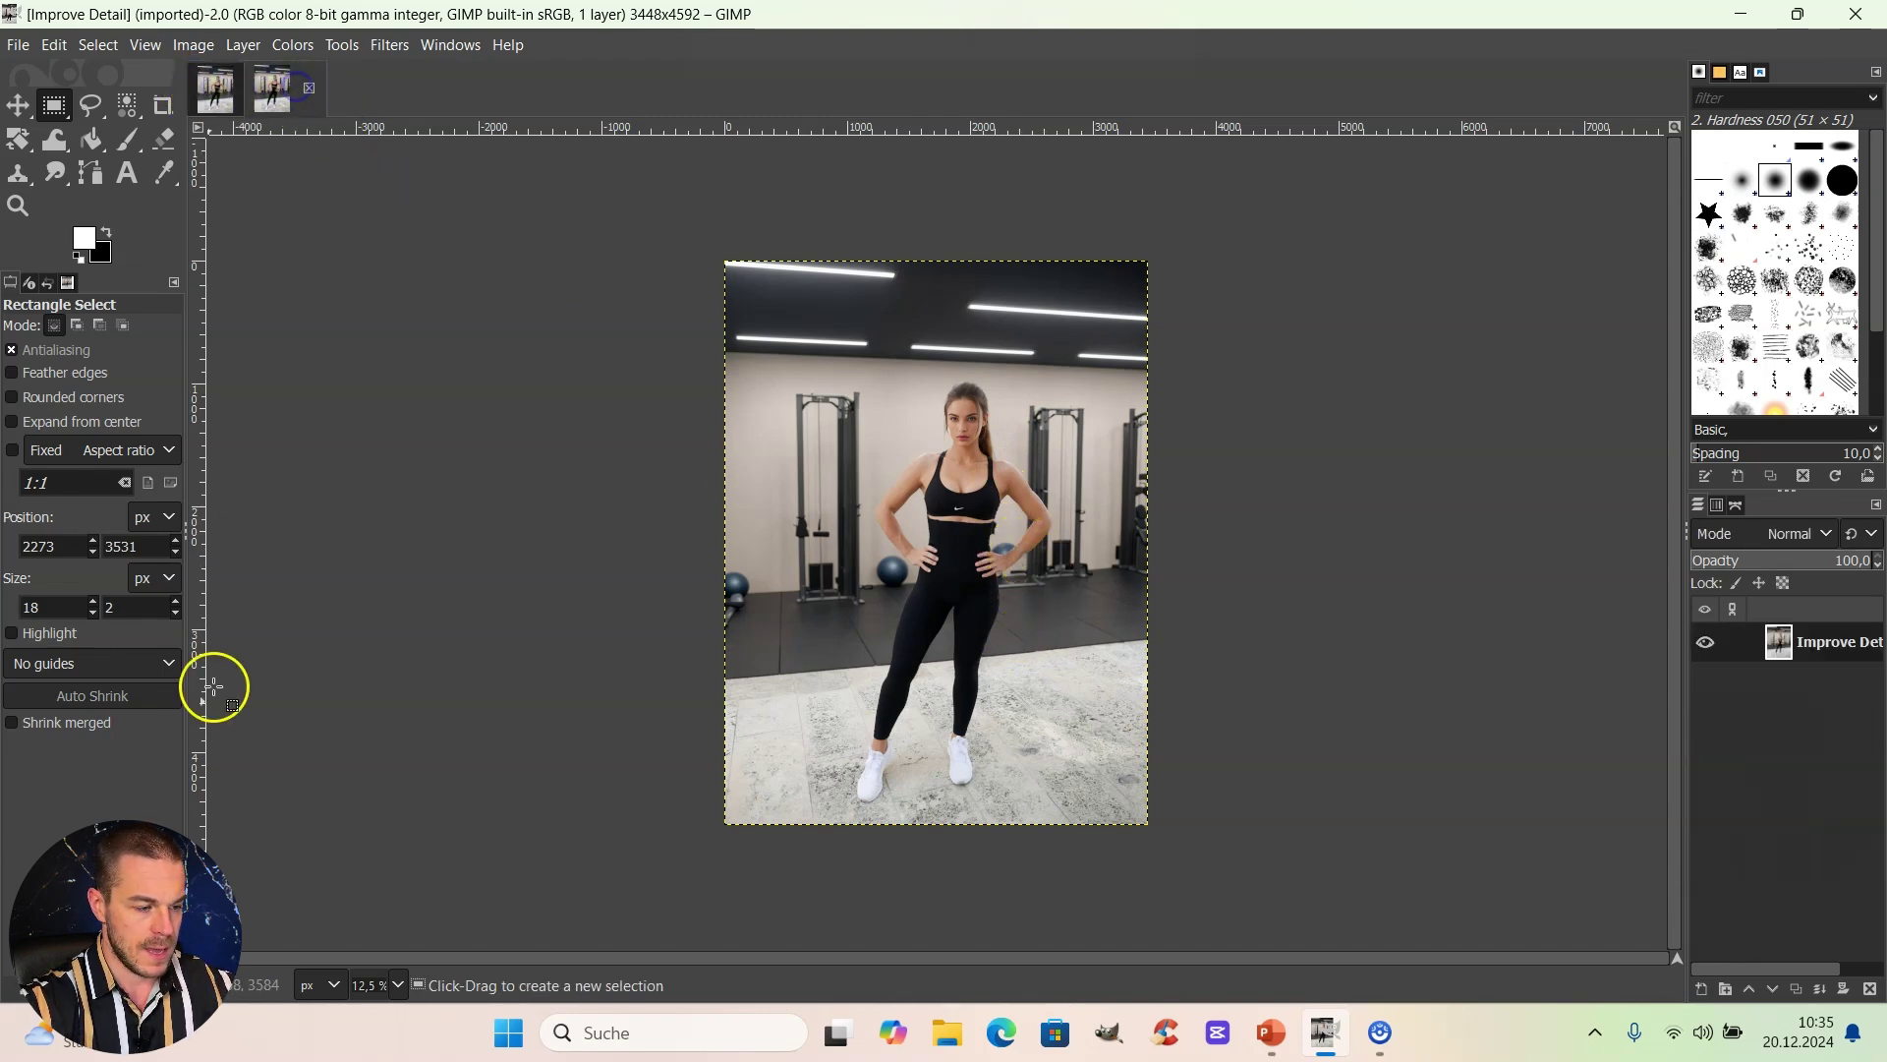
{"action": "left_click", "coordinate": [398, 984]}
{"action": "left_click", "coordinate": [409, 843]}
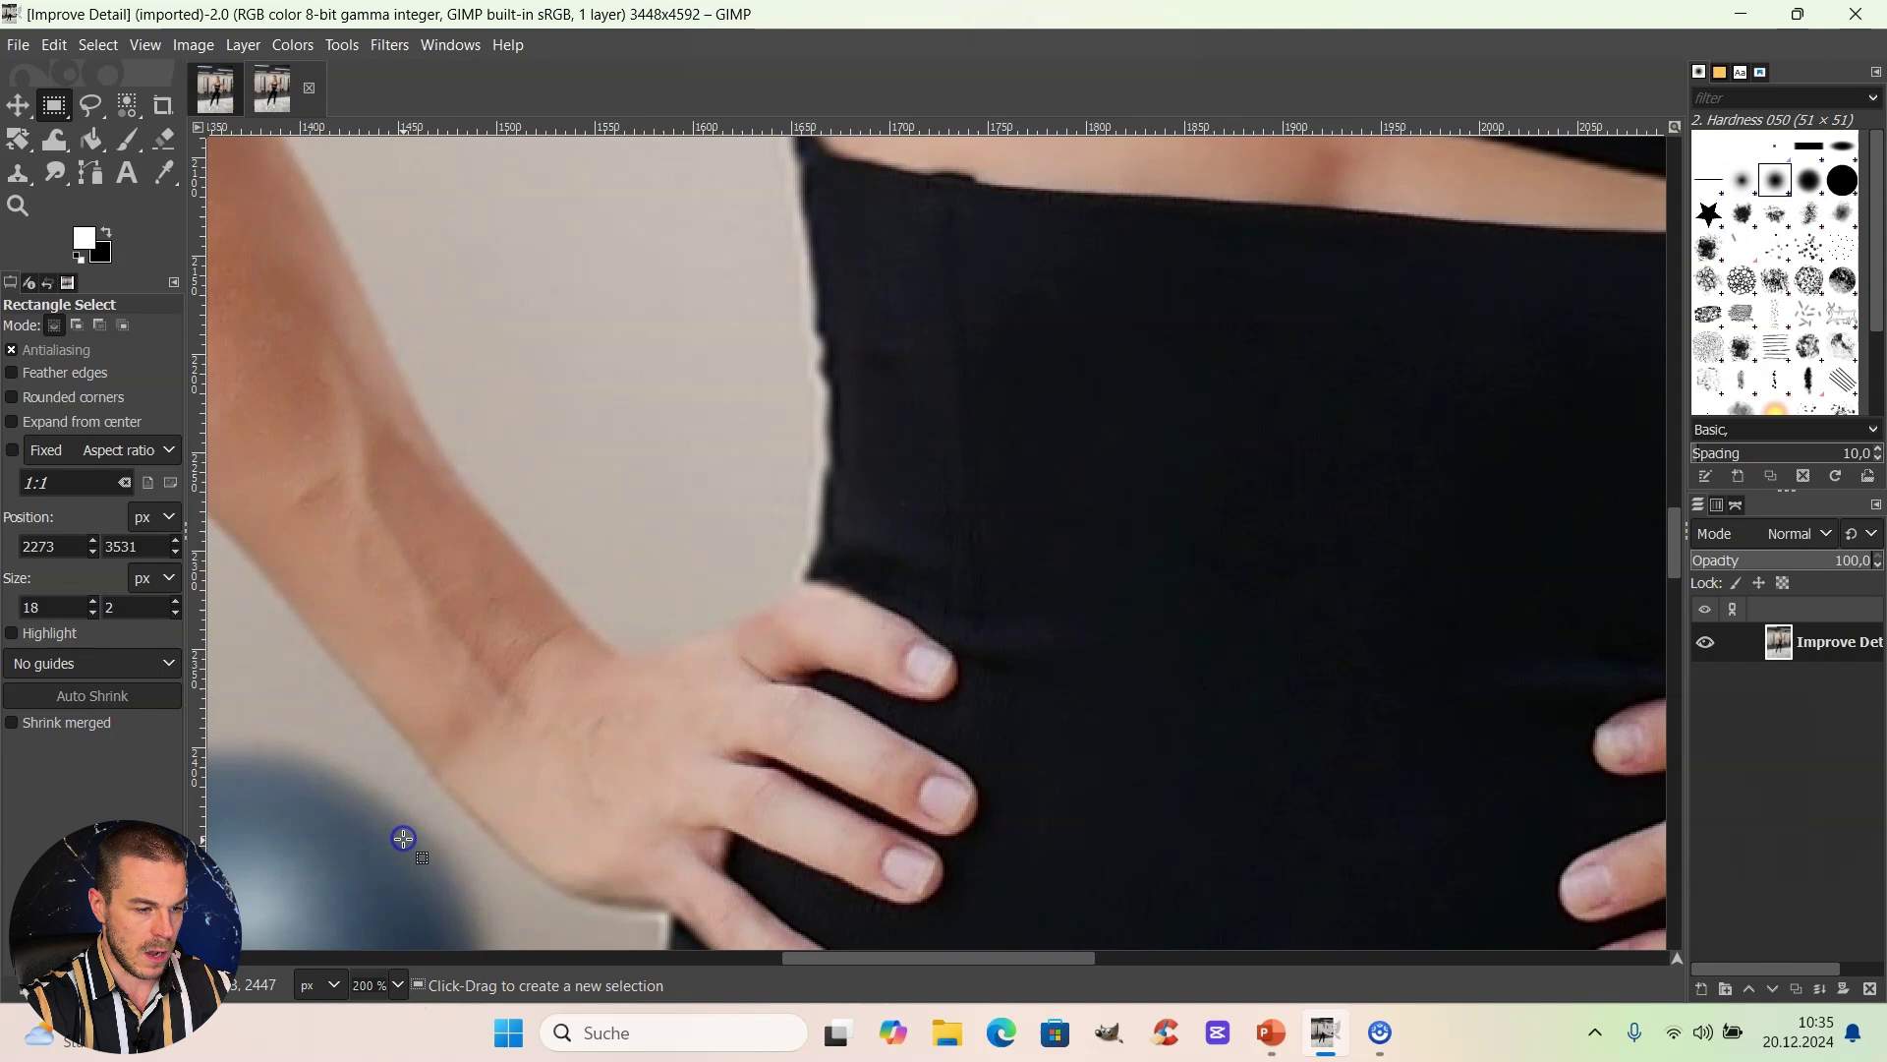
{"action": "left_click_drag", "start_coordinate": [867, 958], "coordinate": [1062, 955]}
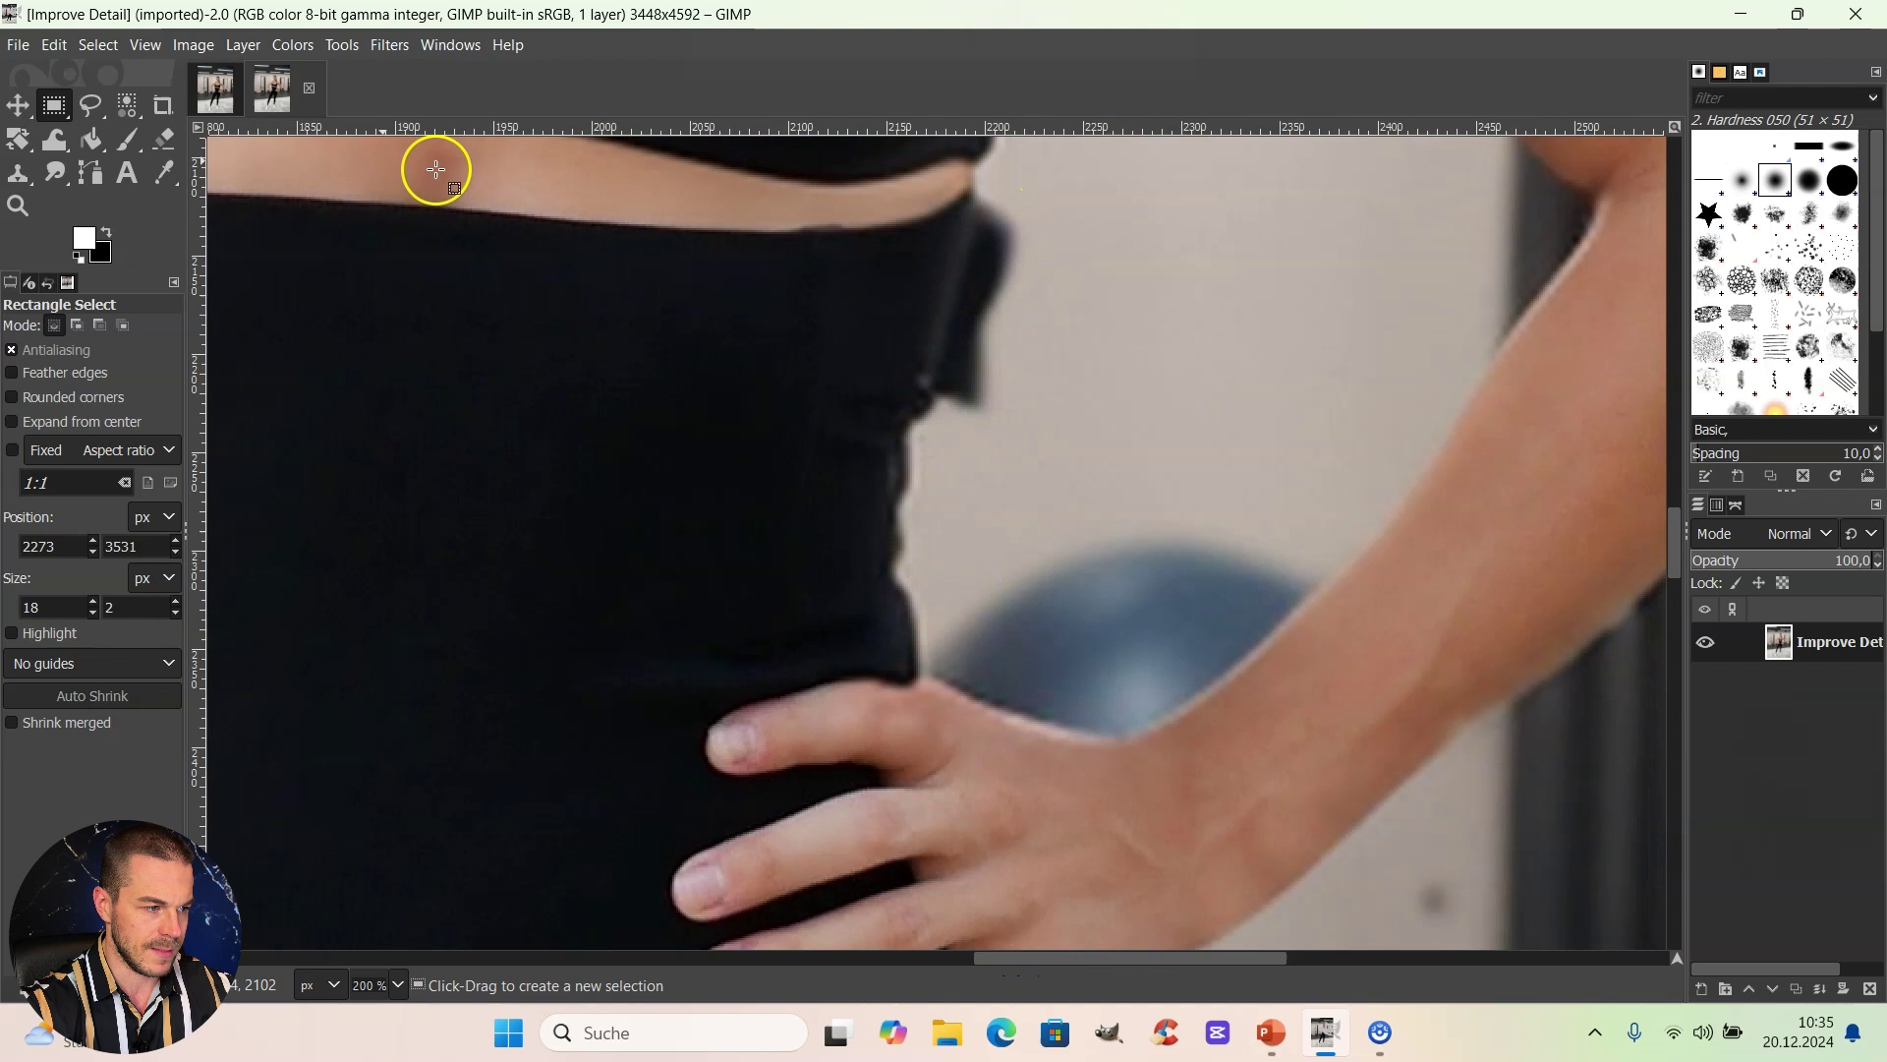
Lasso a freehand selection around the dark smudge beside the waistband.
{"action": "left_click", "coordinate": [92, 104]}
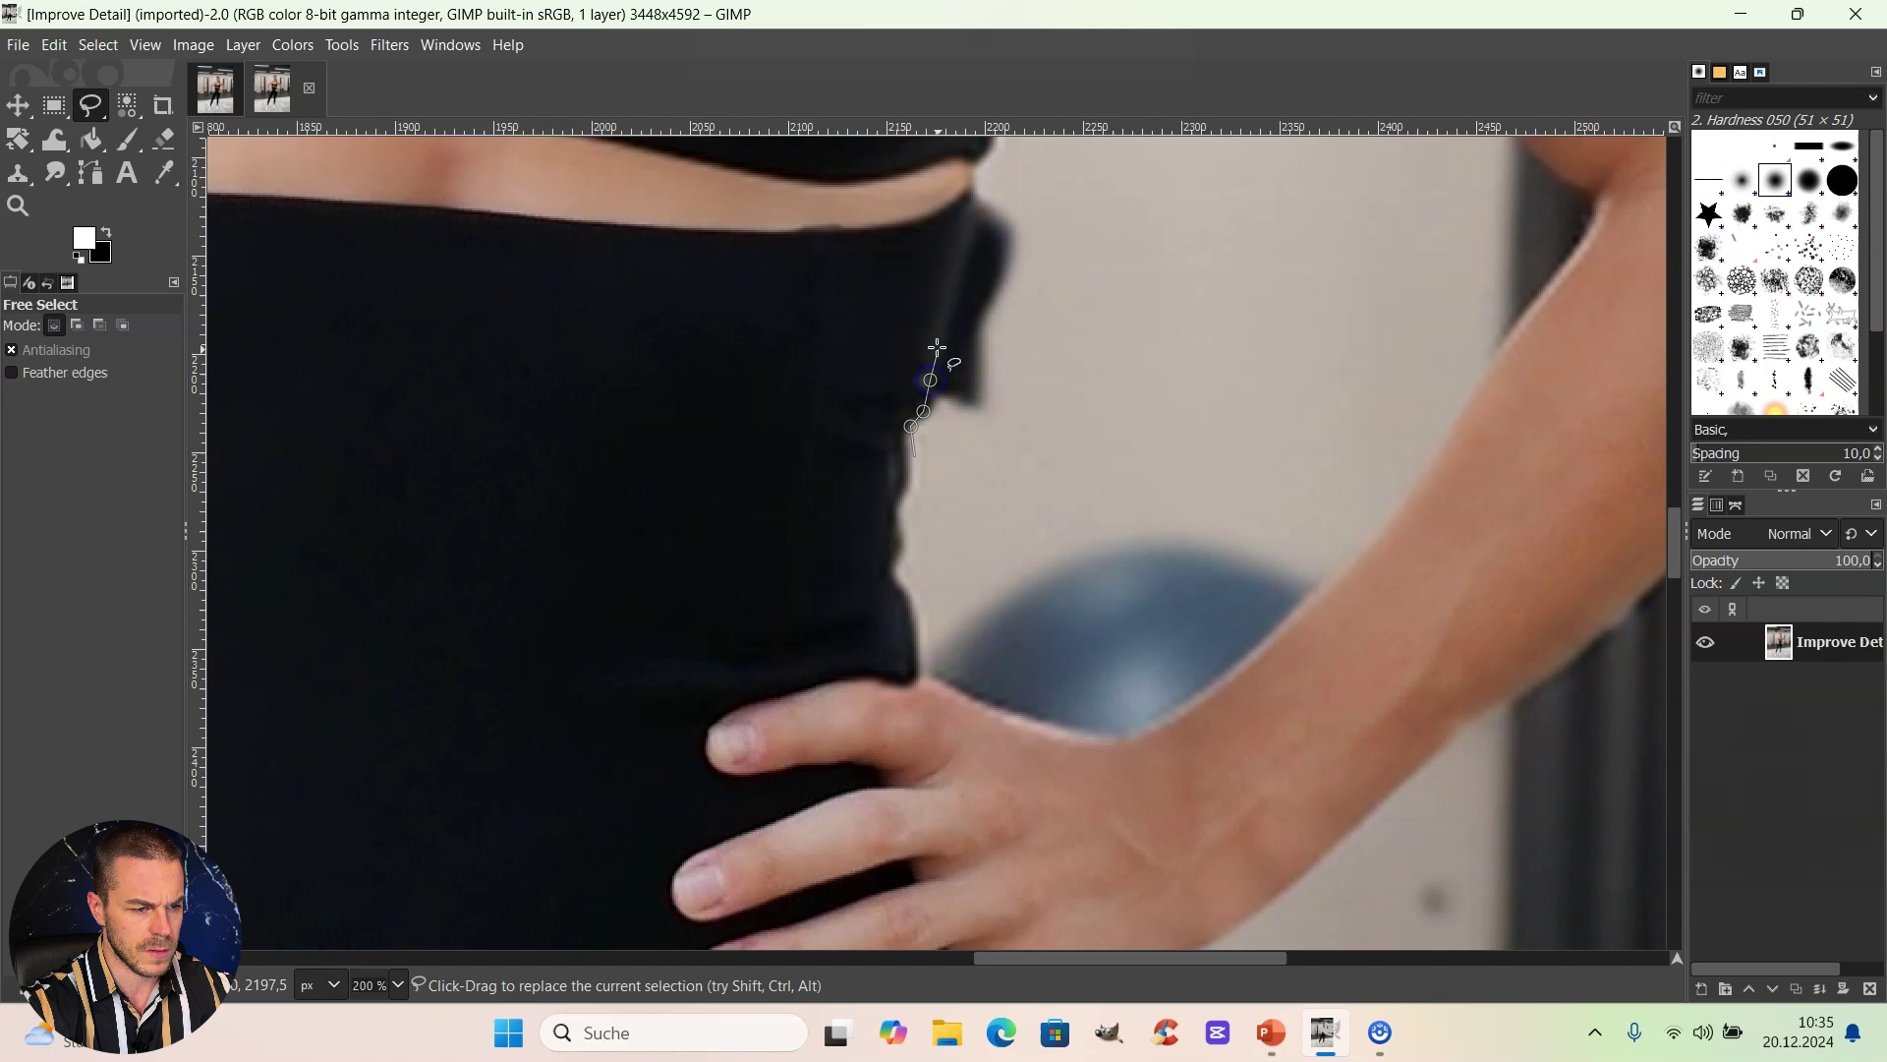
{"action": "left_click_drag", "start_coordinate": [935, 354], "coordinate": [967, 254]}
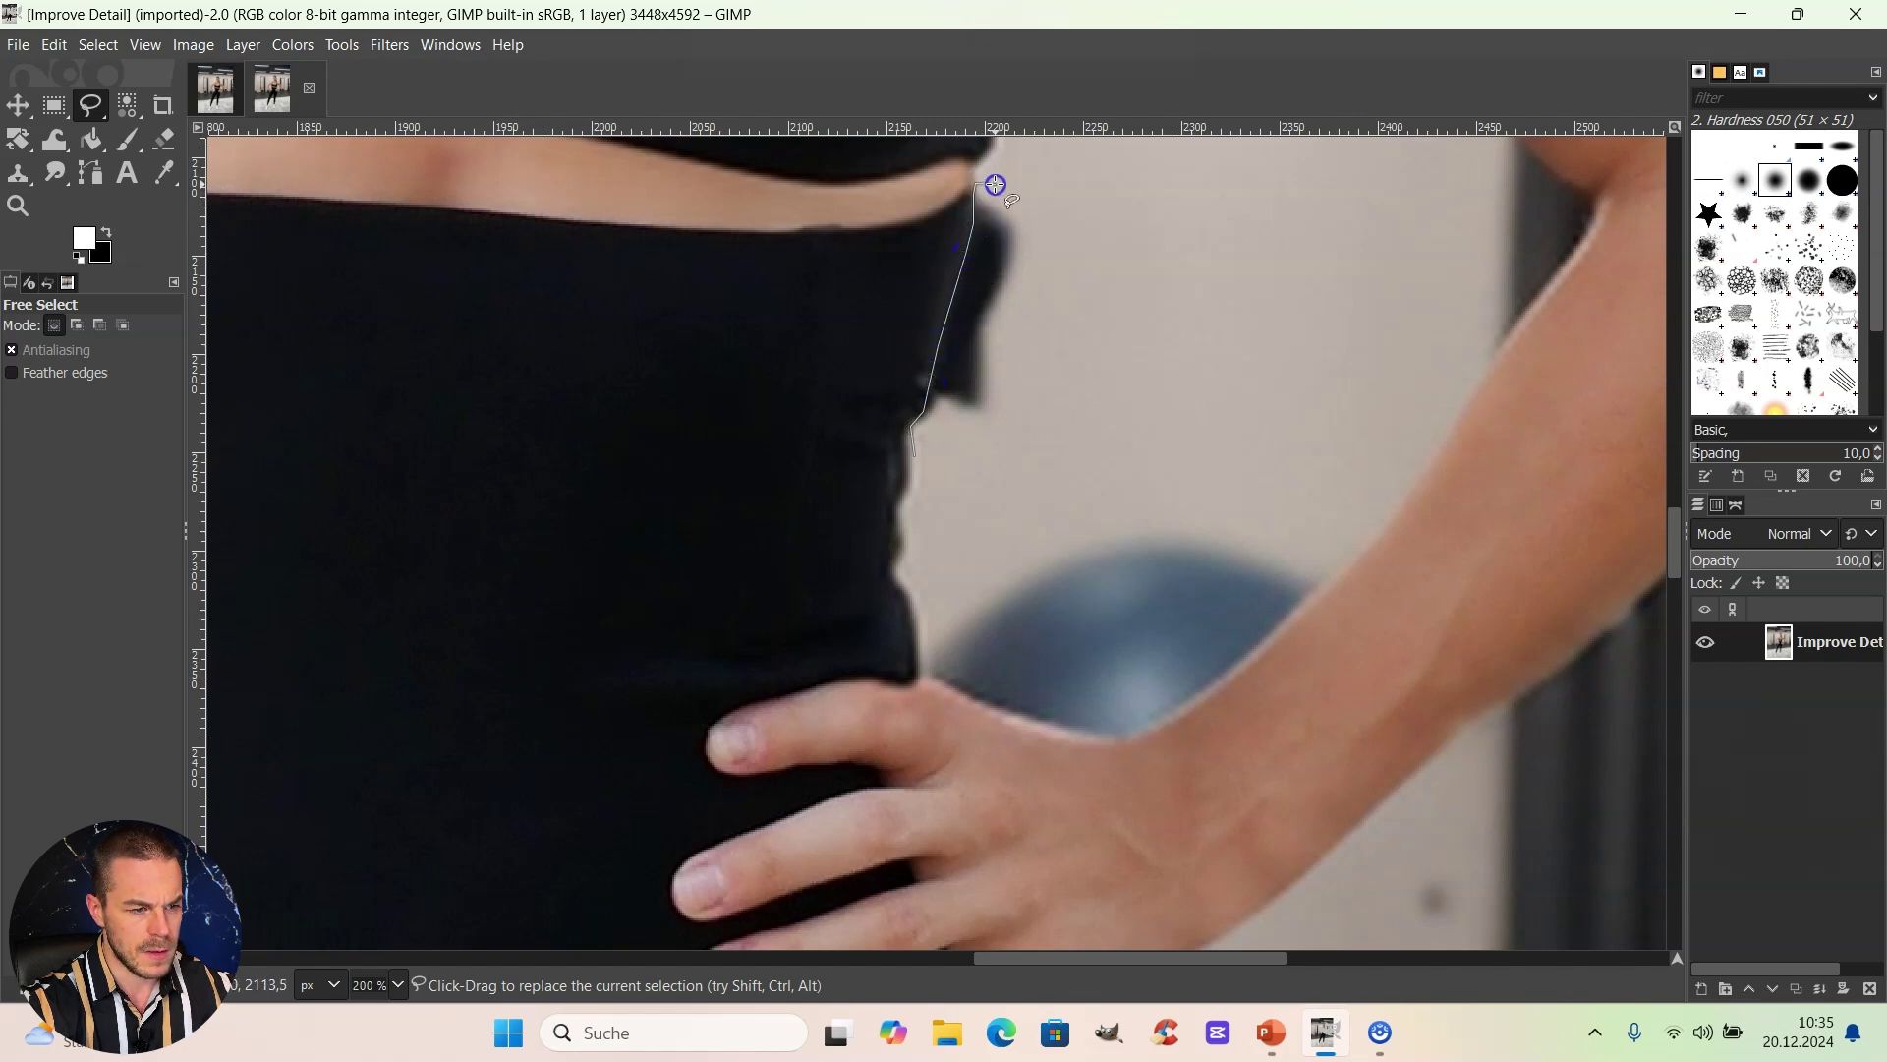
{"action": "left_click_drag", "start_coordinate": [1012, 208], "coordinate": [1006, 312]}
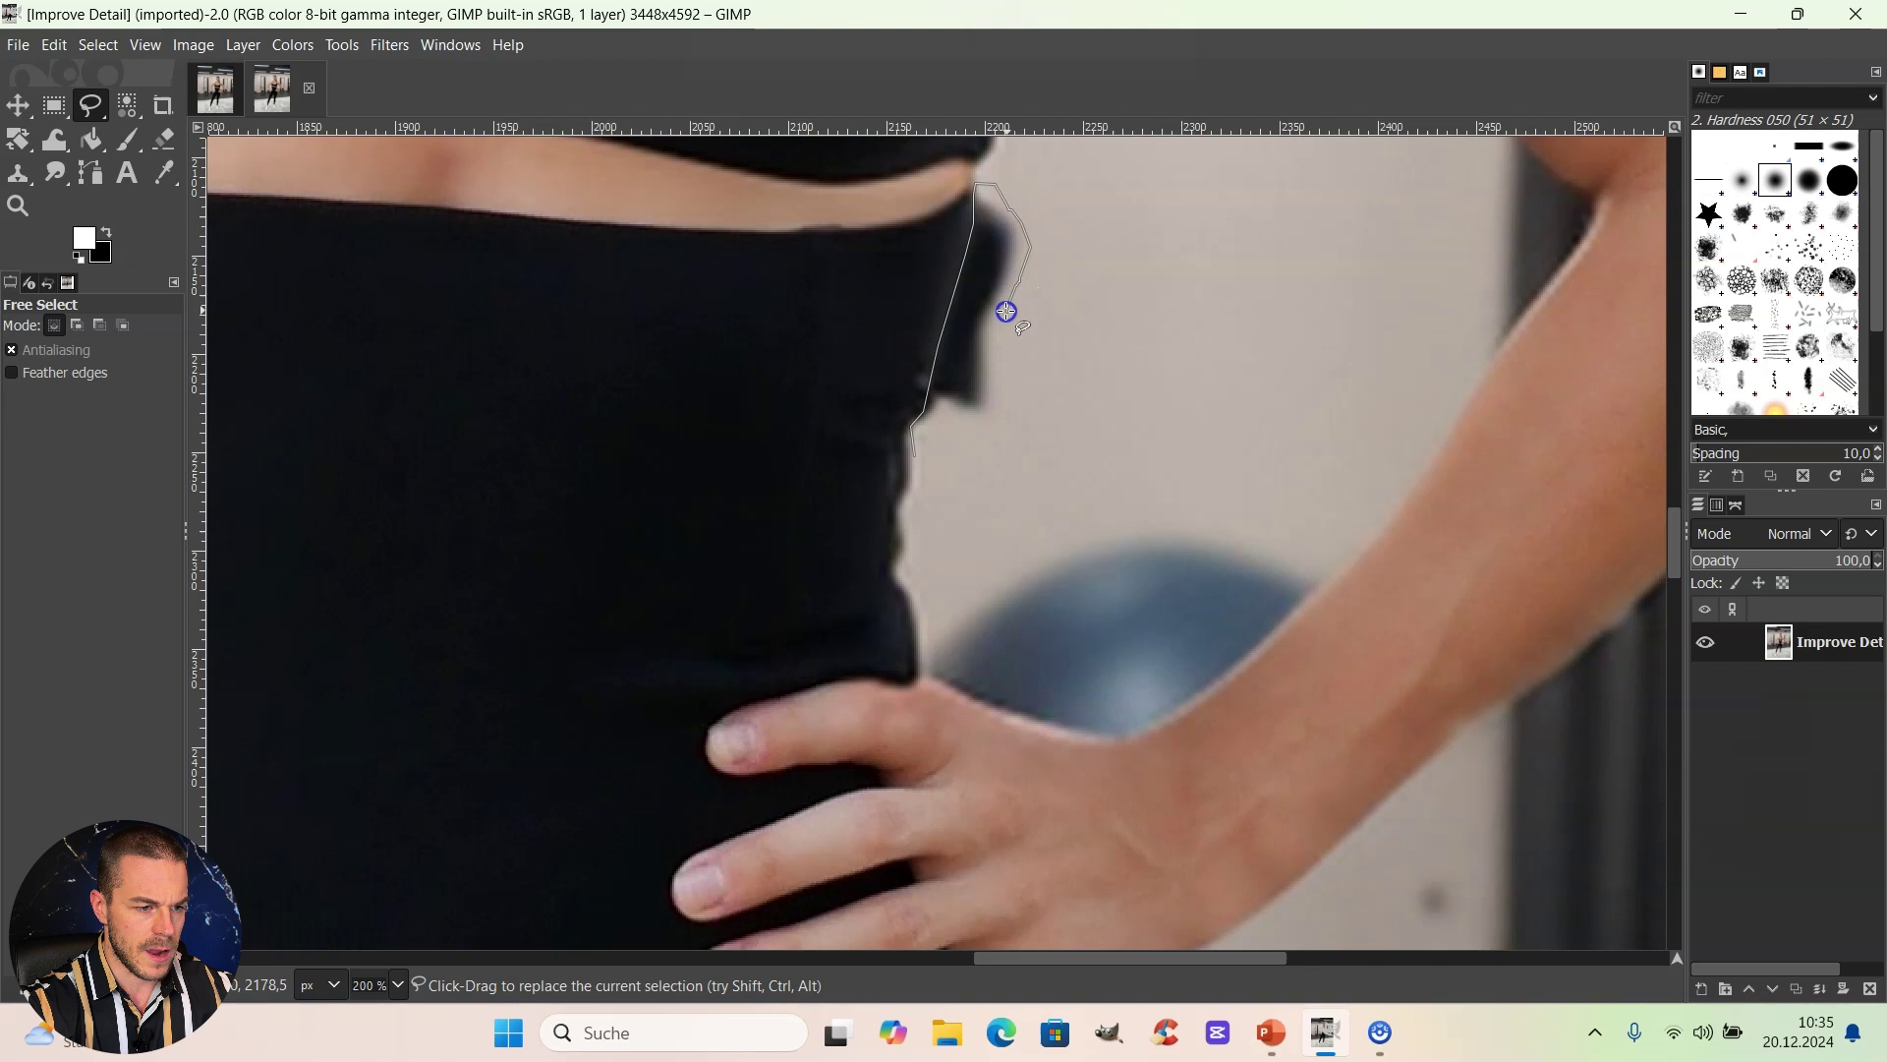
{"action": "mouse_move", "coordinate": [997, 421]}
{"action": "left_mouse_down"}
{"action": "mouse_move", "coordinate": [935, 422]}
{"action": "mouse_move", "coordinate": [921, 444]}
{"action": "left_mouse_up"}
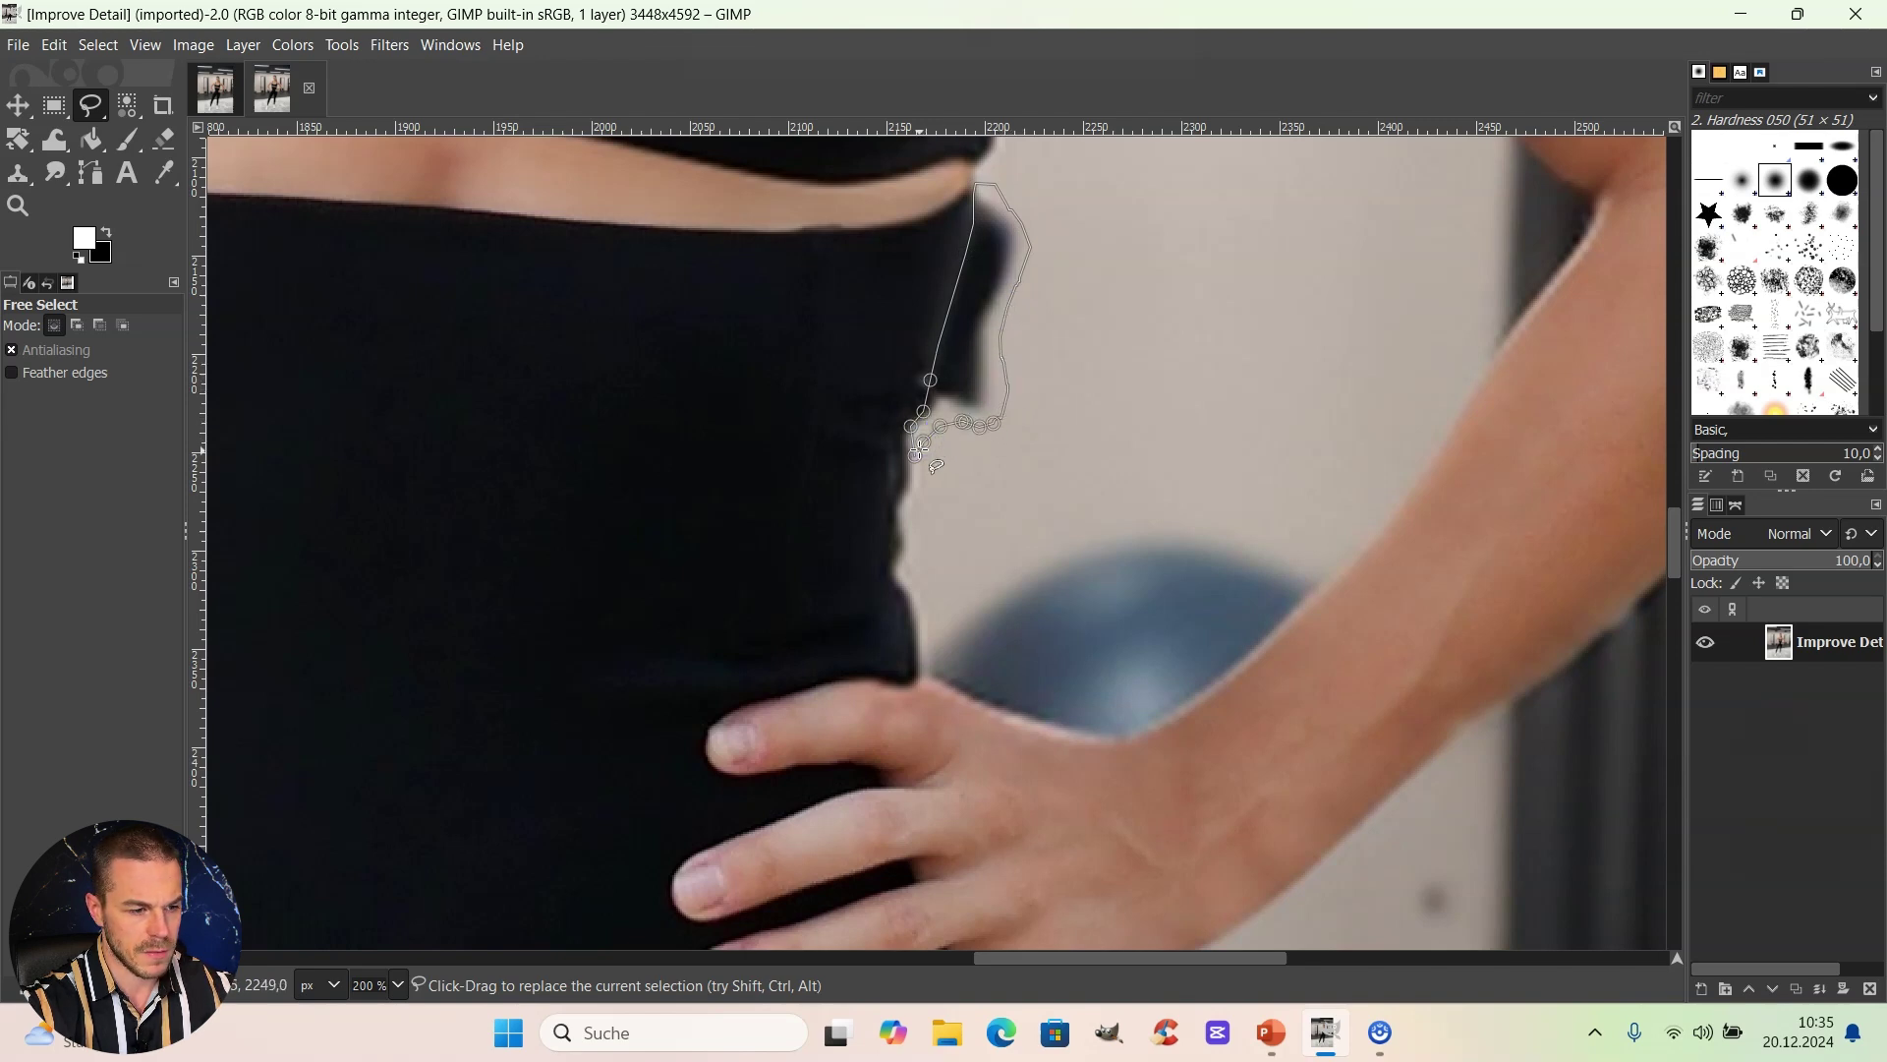
{"action": "left_click", "coordinate": [975, 432]}
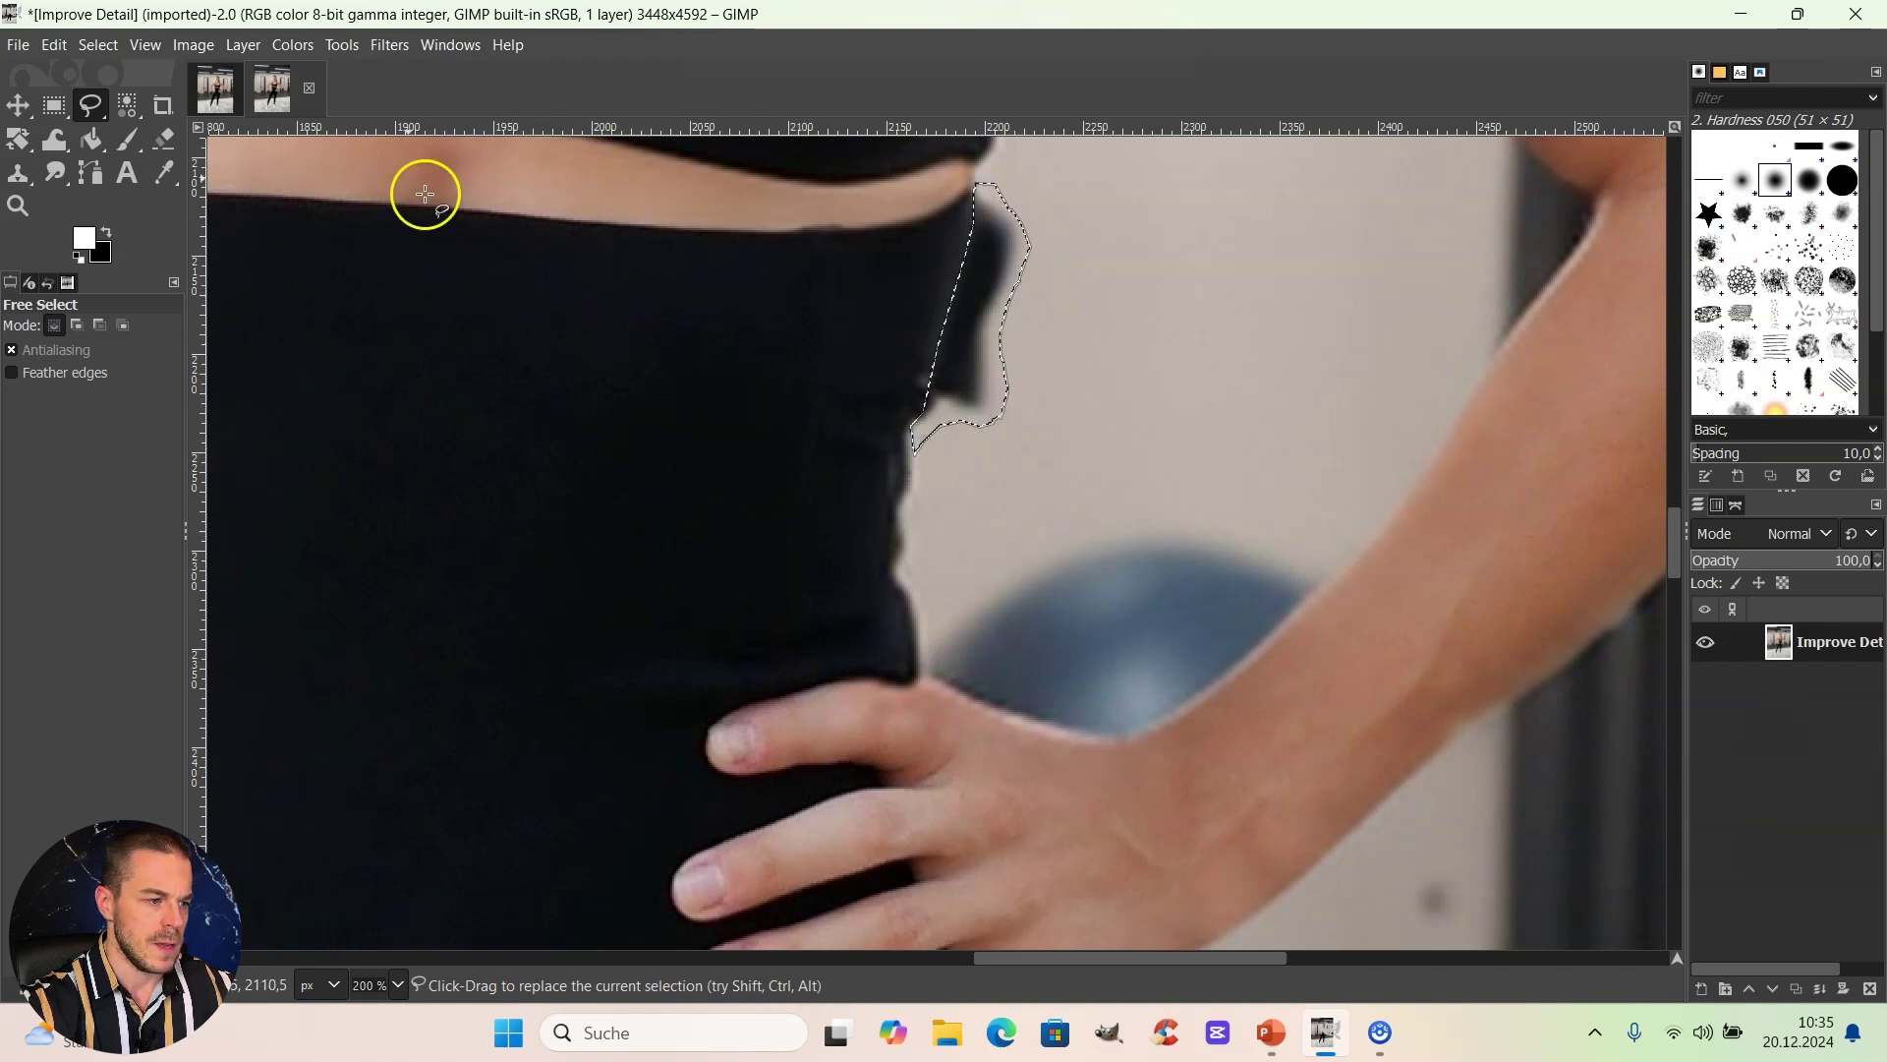
Copy a rectangle of the clean waist area from the first version of the photo.
{"action": "left_click", "coordinate": [215, 90]}
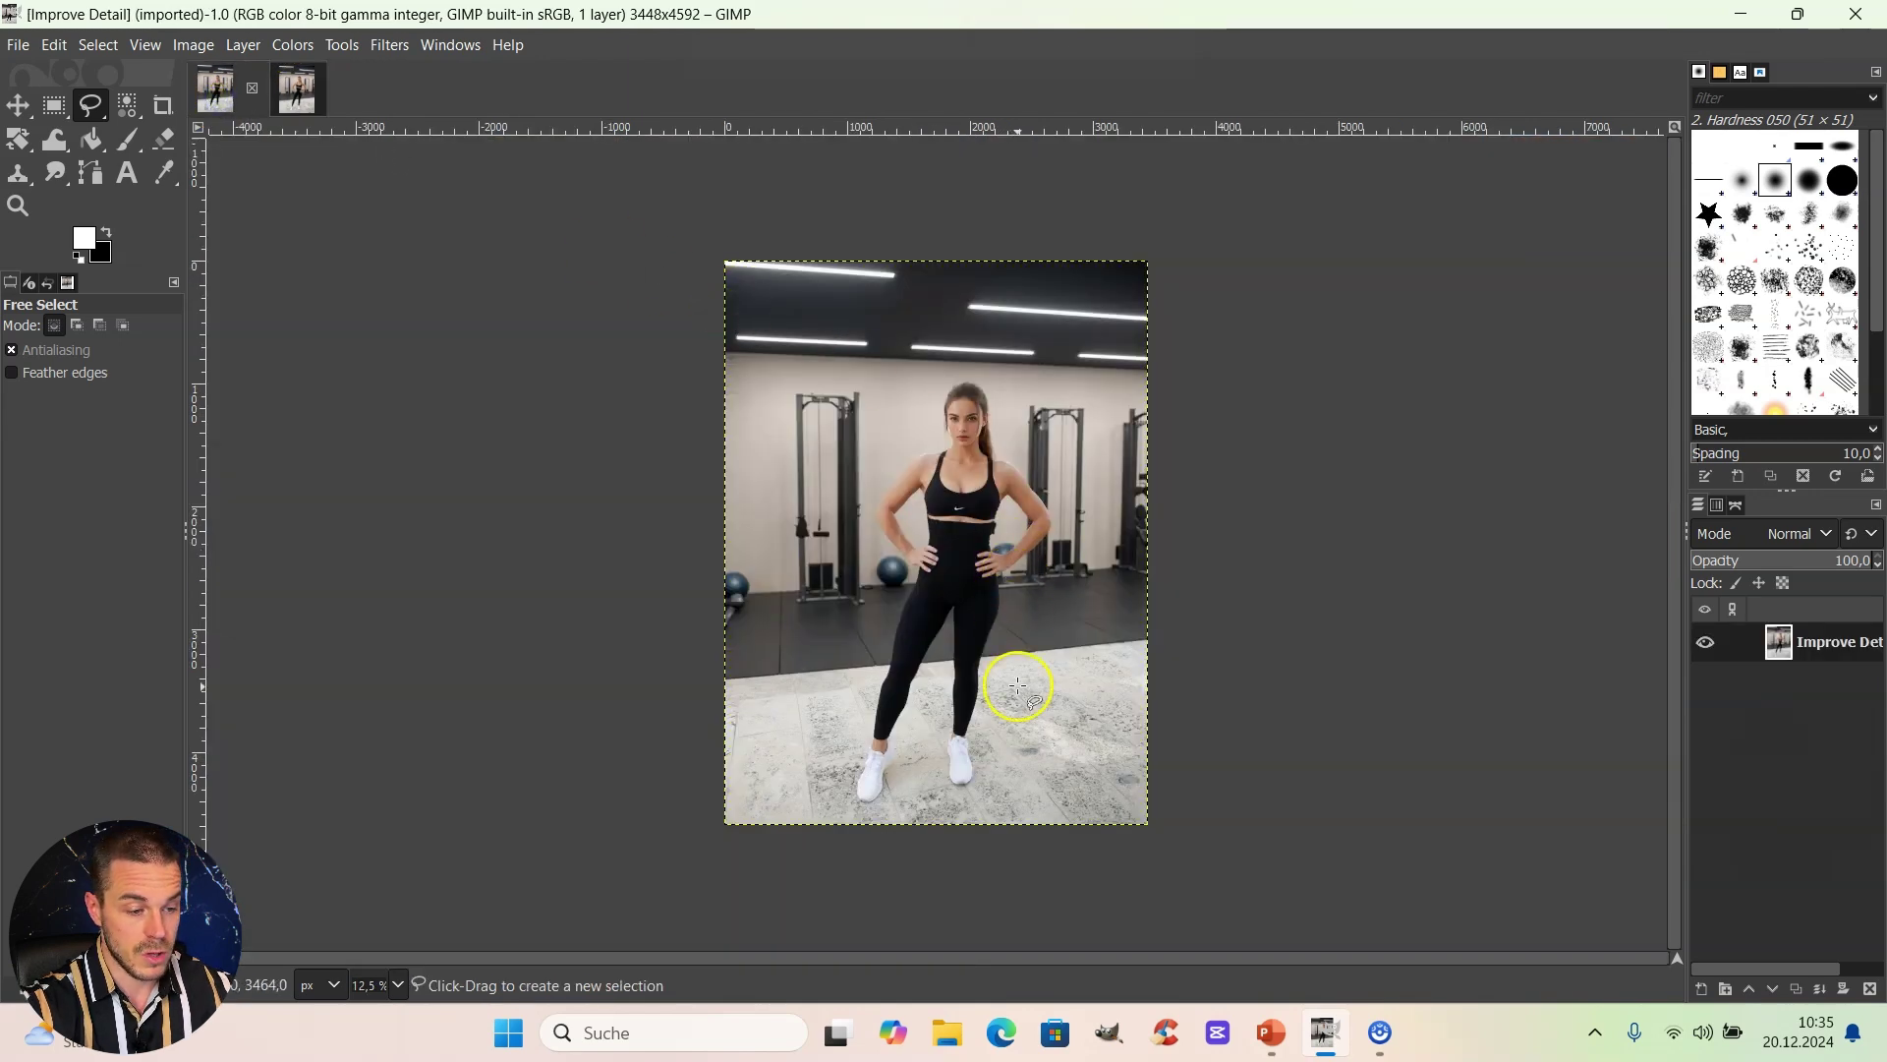
{"action": "left_click", "coordinate": [56, 107]}
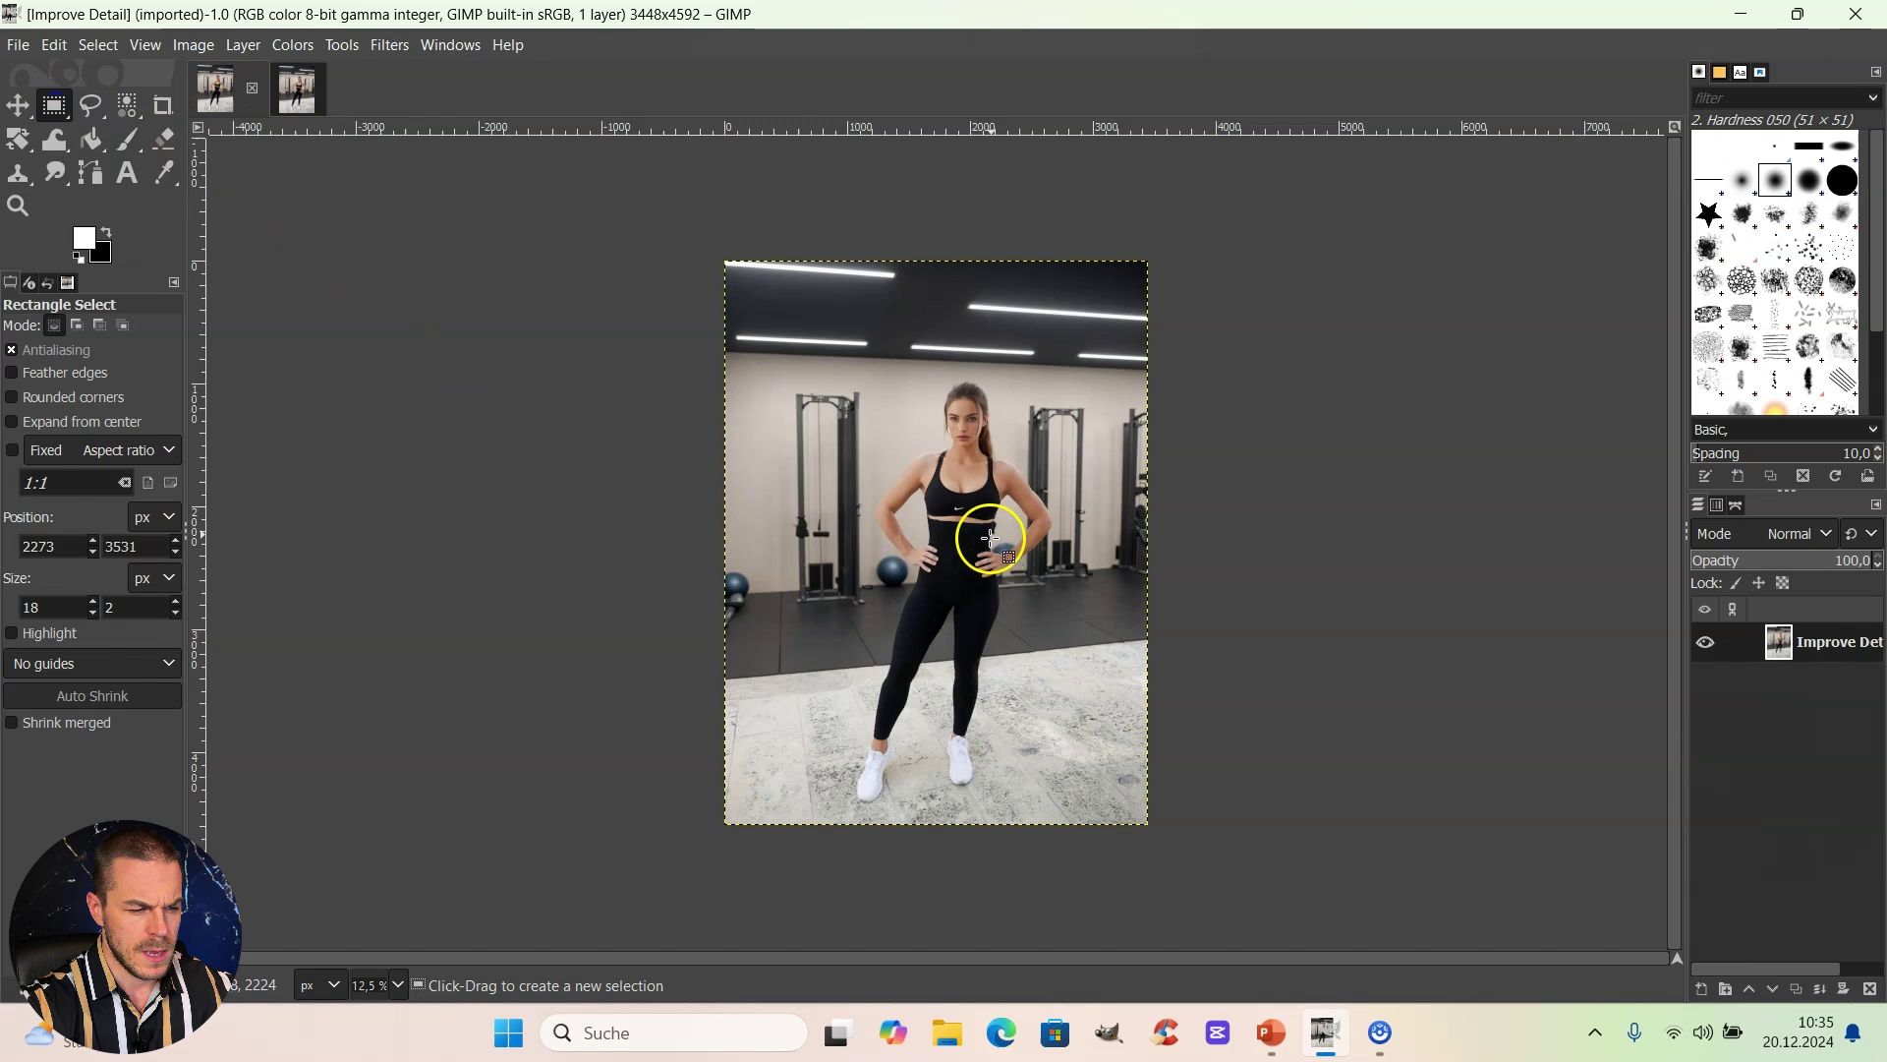
{"action": "left_click_drag", "start_coordinate": [982, 504], "coordinate": [1014, 558]}
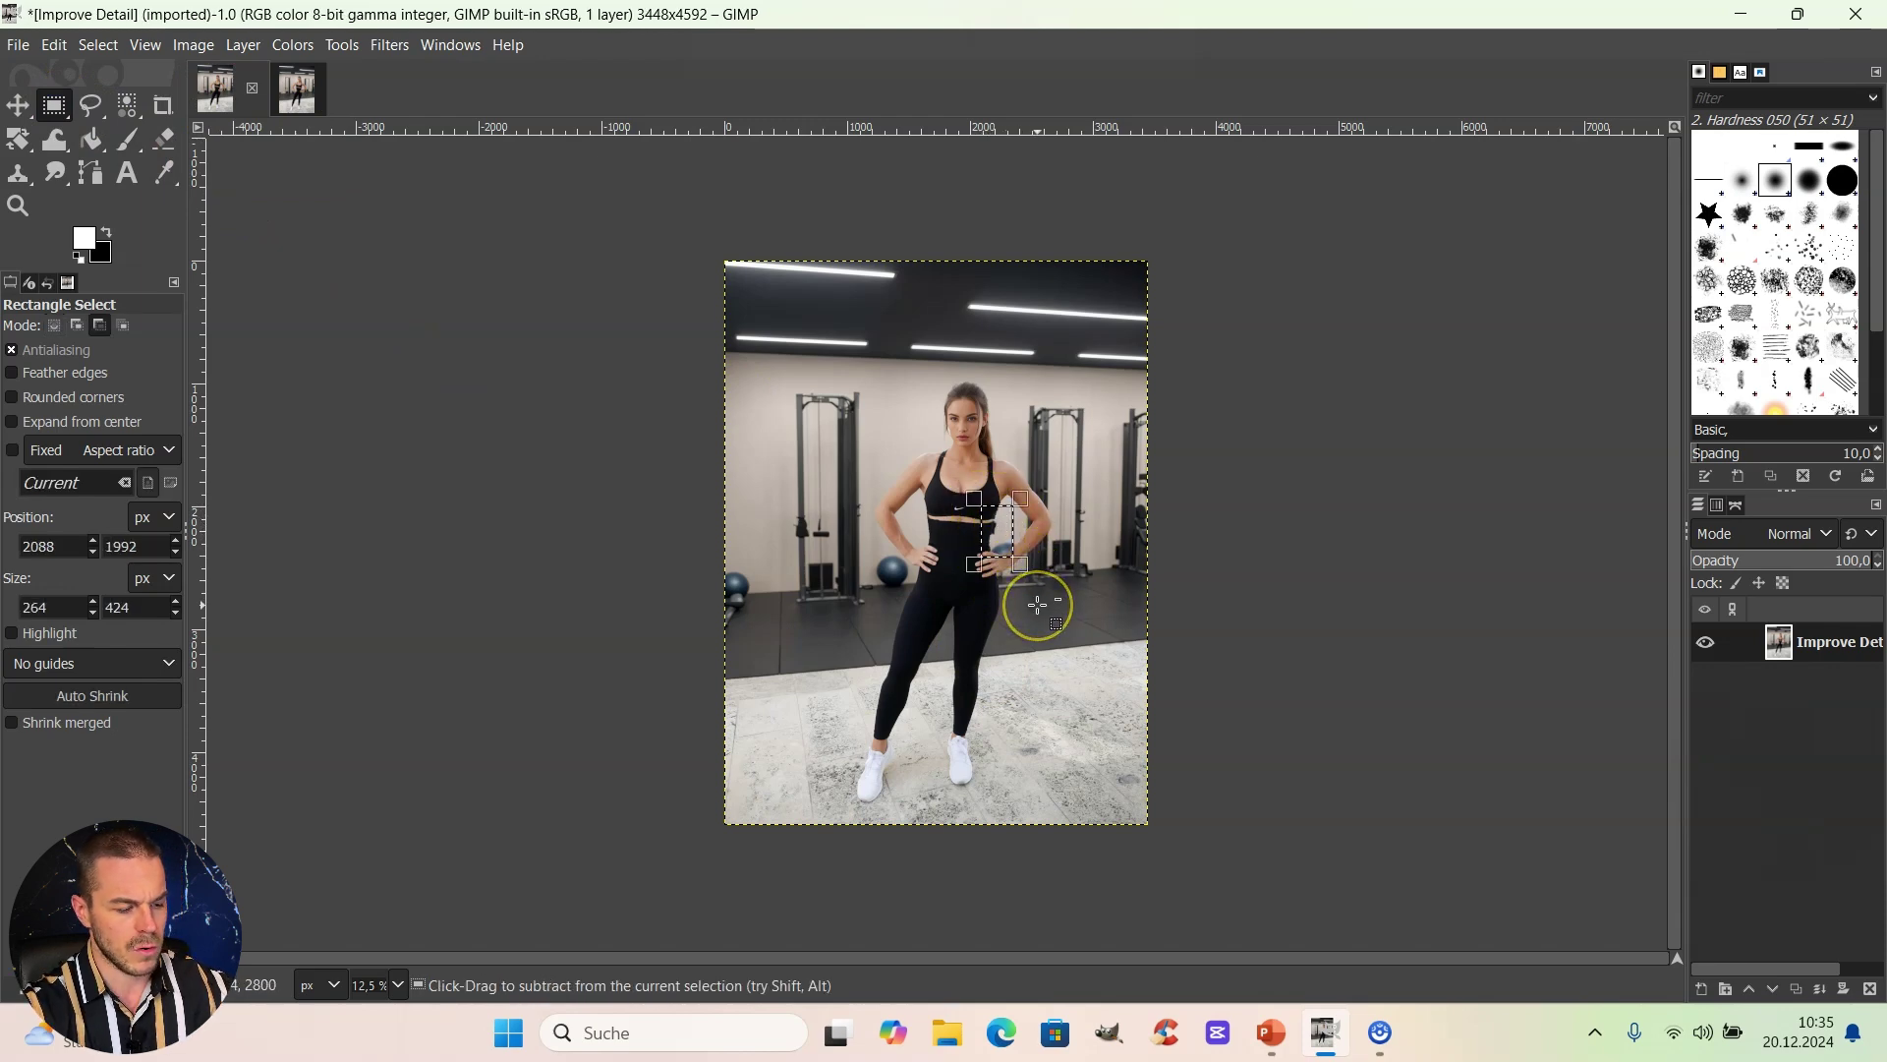
{"action": "key", "text": "ctrl+c"}
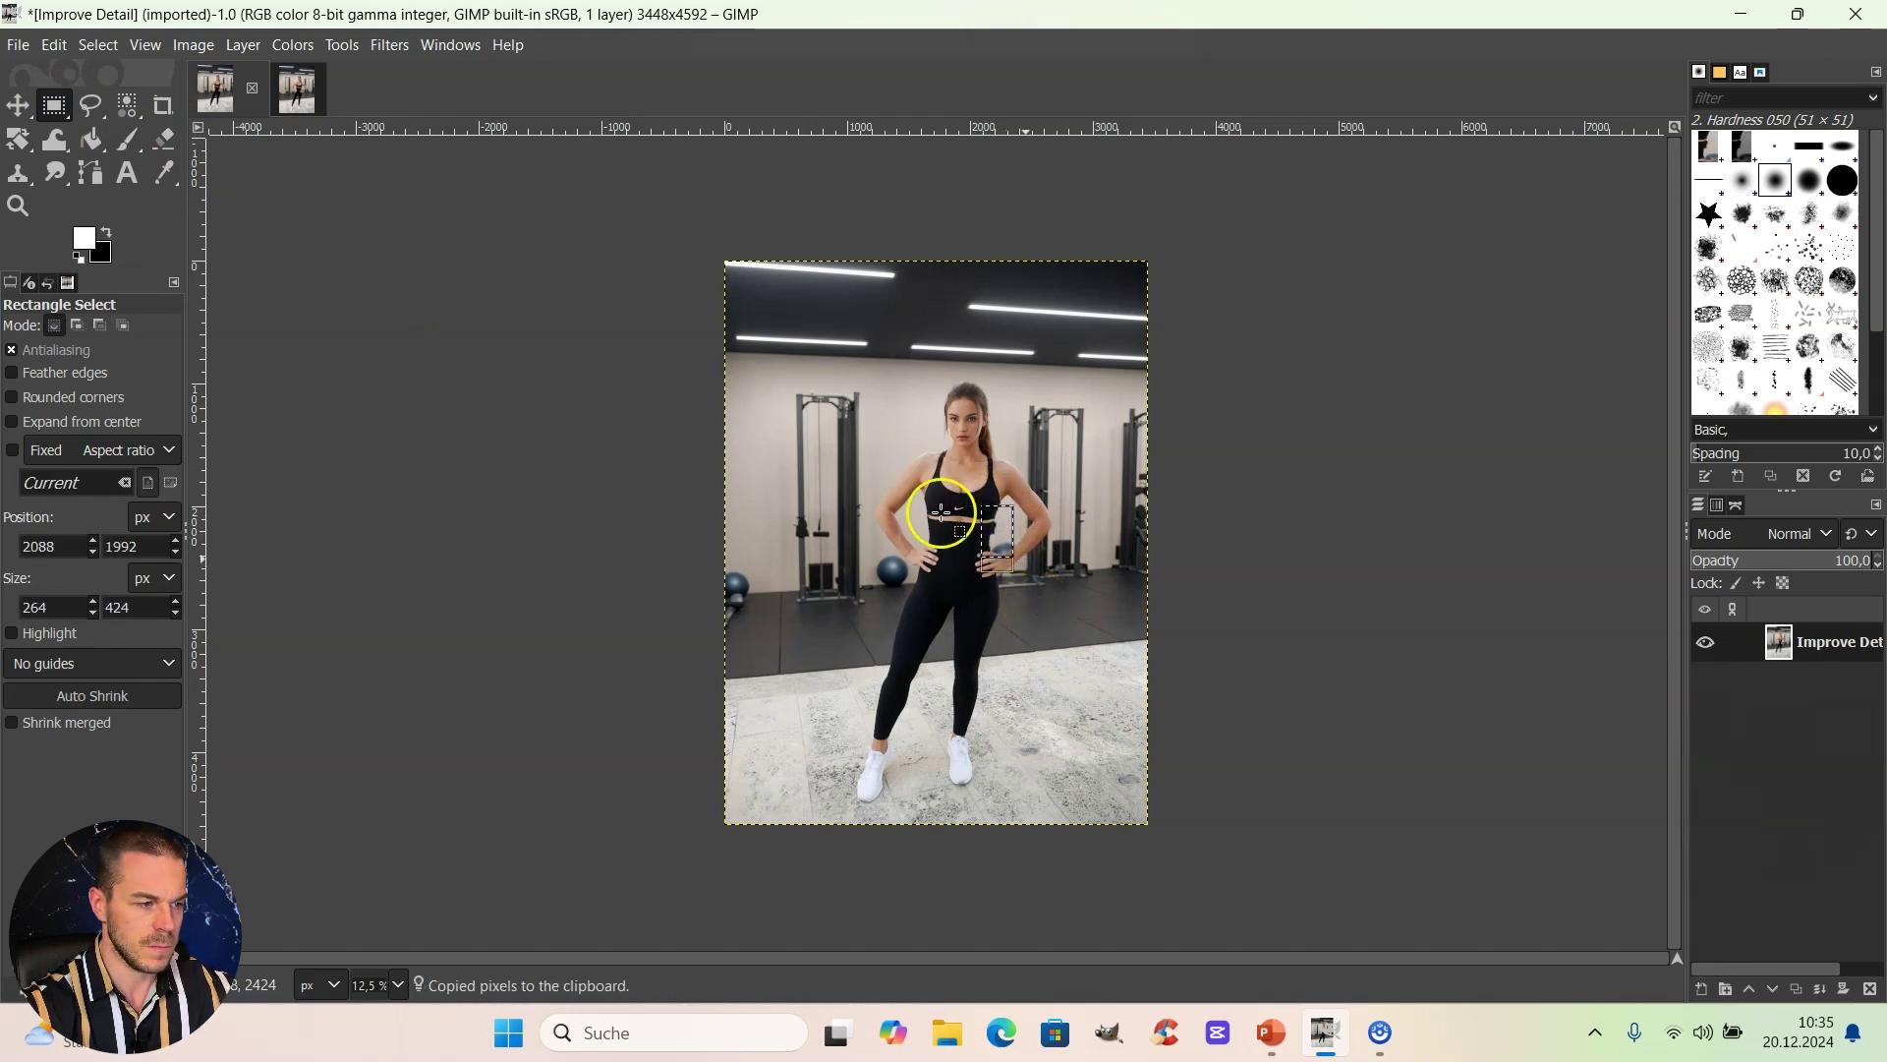
Paste the clean waist patch into the smudge selection, align it with the waist and anchor it.
{"action": "left_click", "coordinate": [299, 92]}
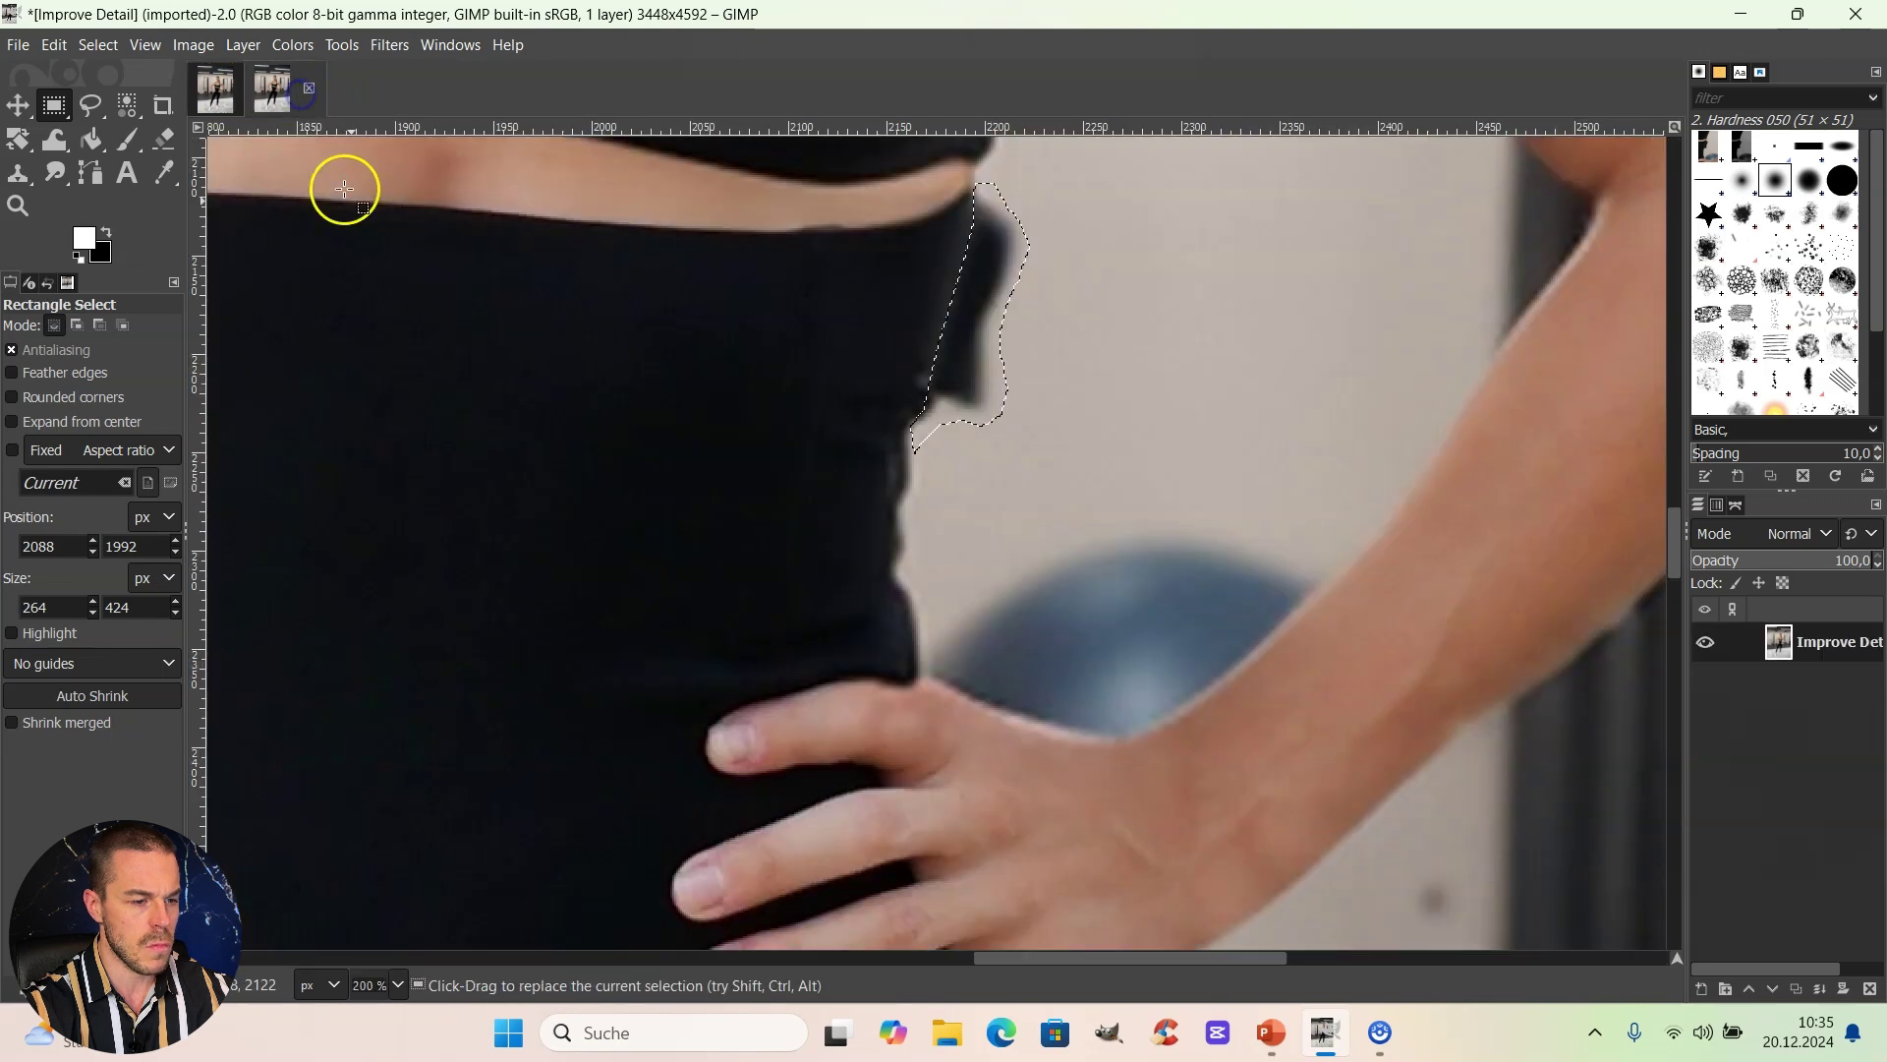
{"action": "left_click", "coordinate": [53, 45]}
{"action": "left_click", "coordinate": [150, 323]}
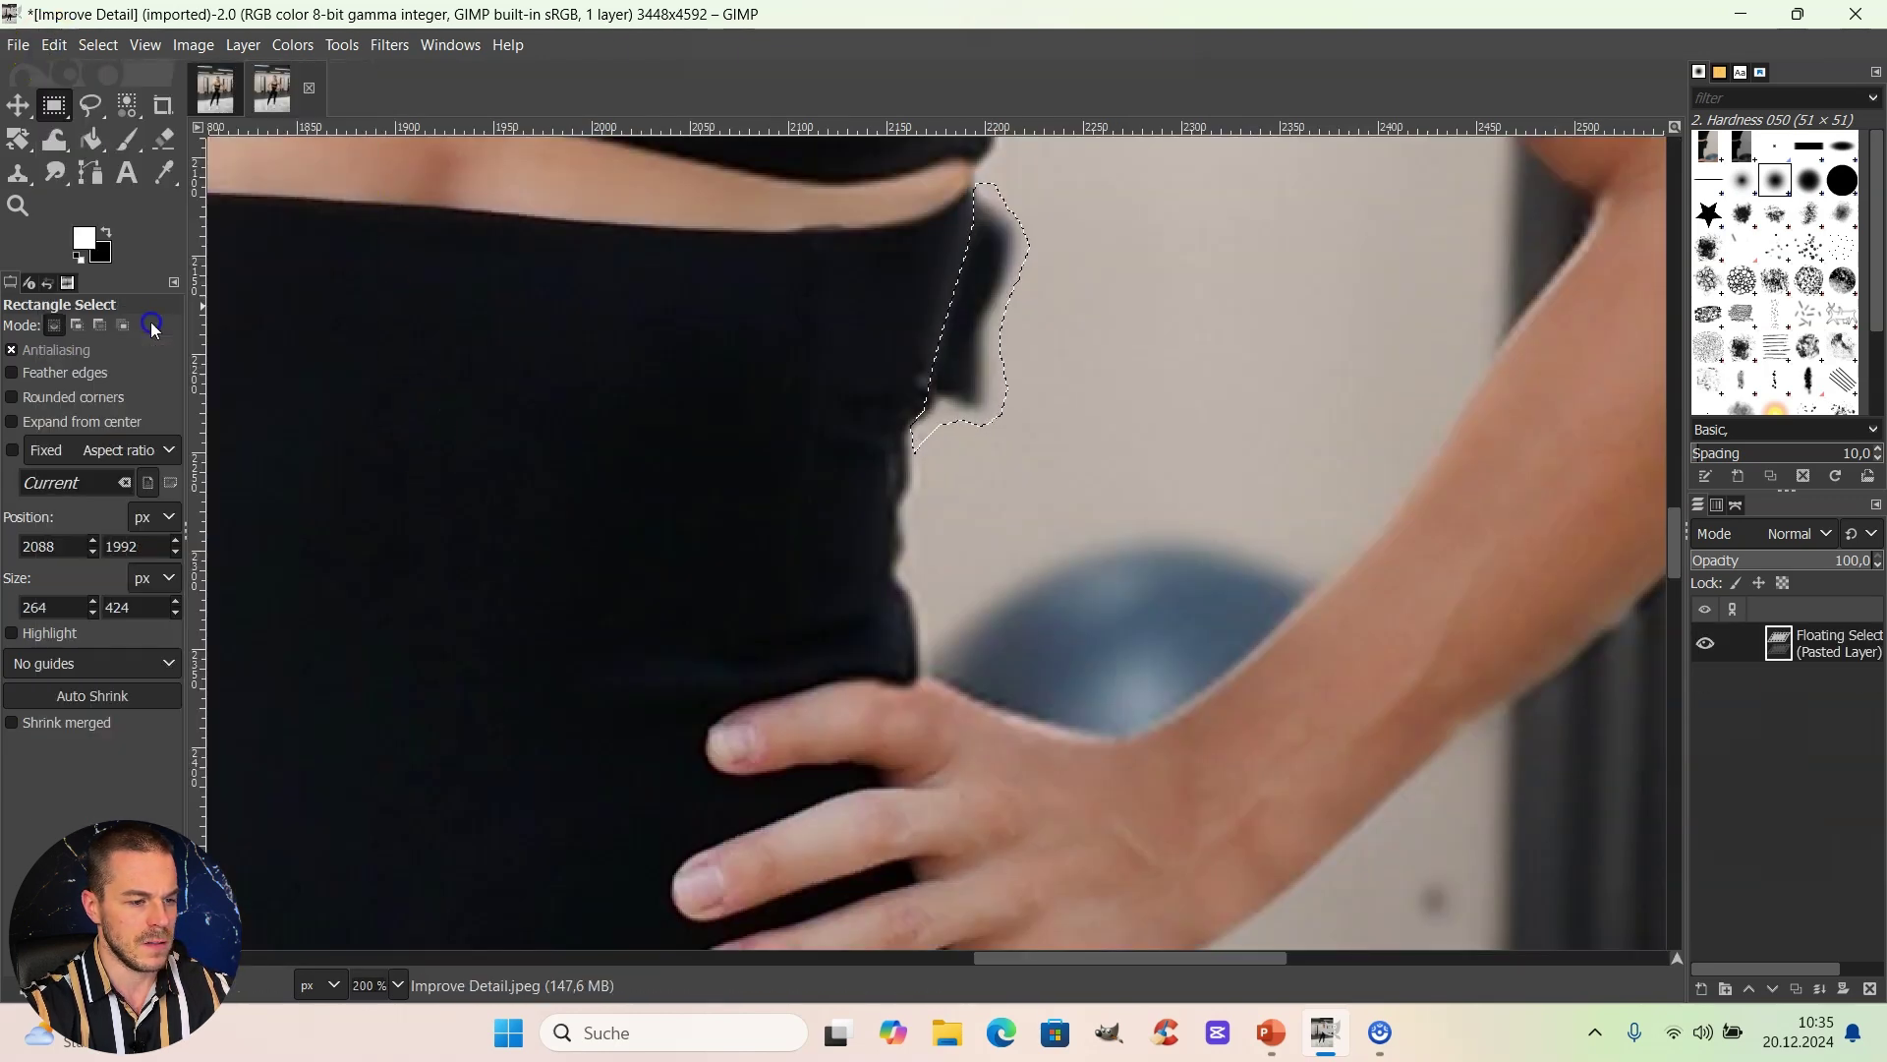
{"action": "left_click", "coordinate": [92, 105]}
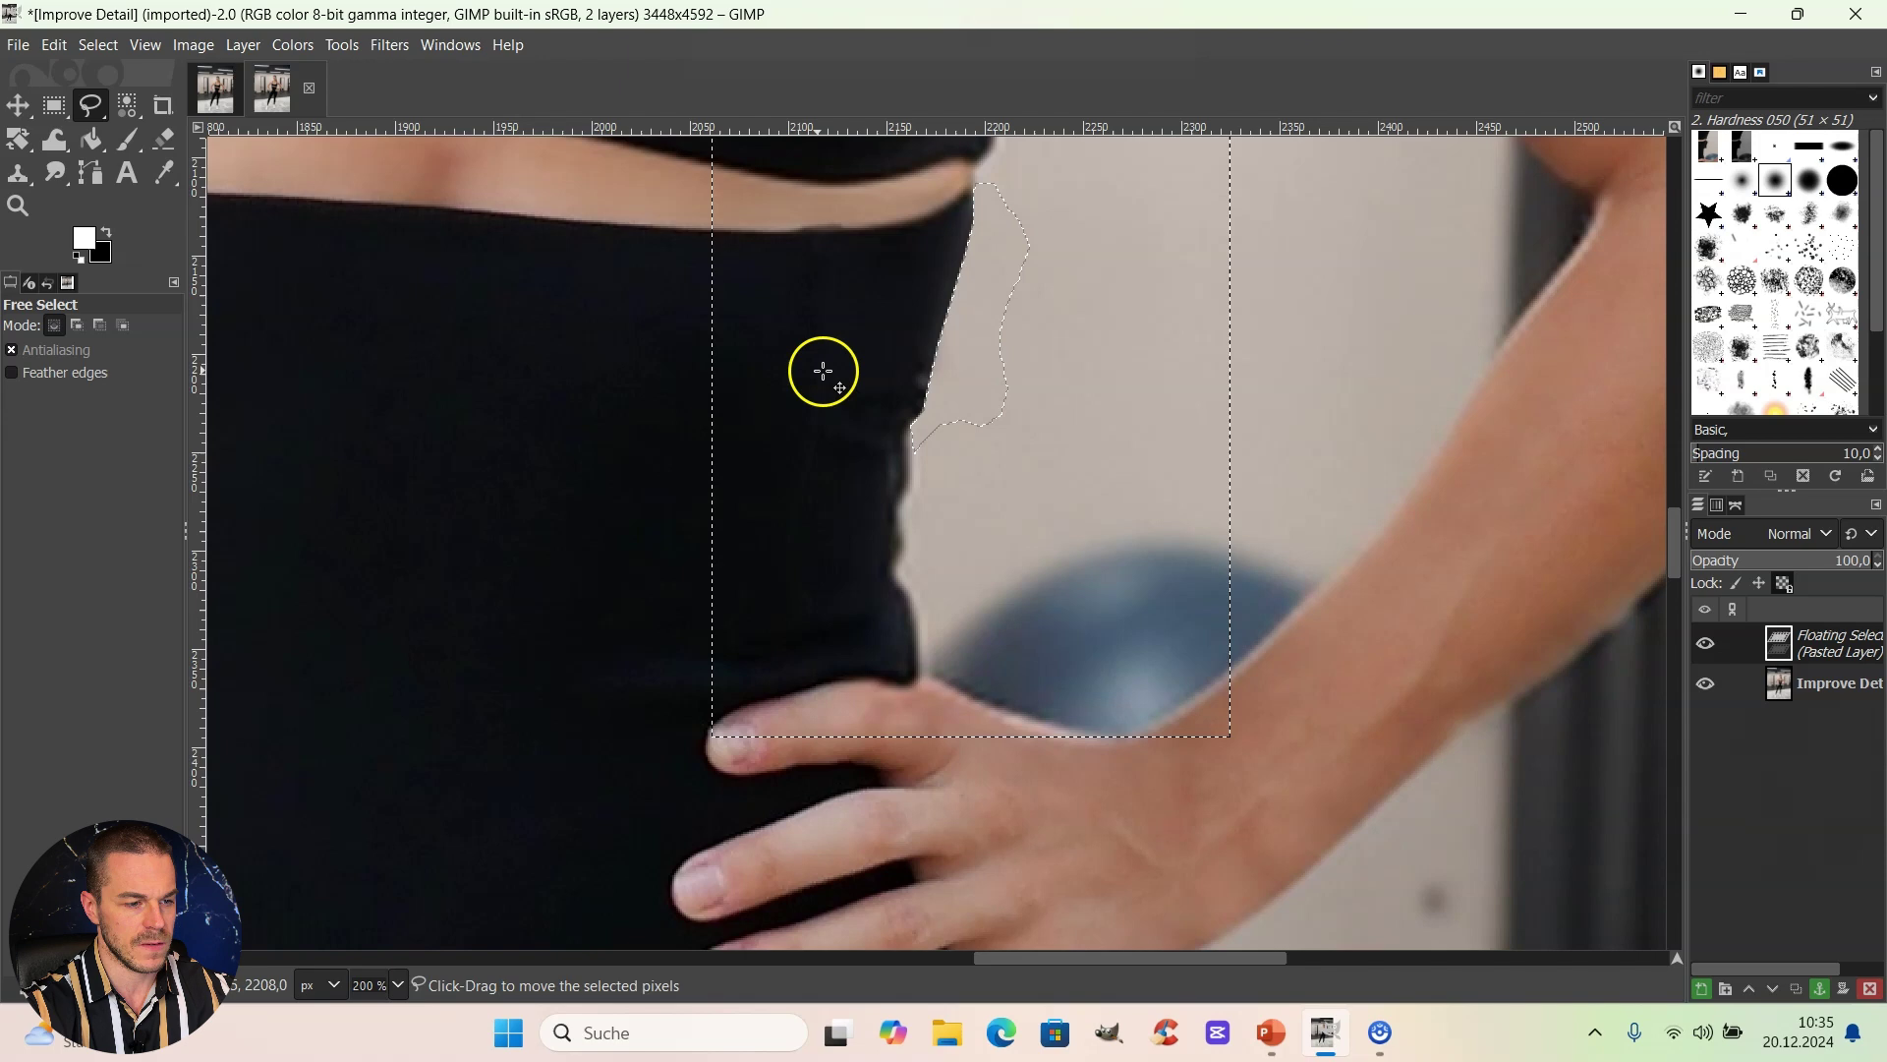
{"action": "mouse_move", "coordinate": [994, 472]}
{"action": "left_mouse_down"}
{"action": "mouse_move", "coordinate": [1048, 476]}
{"action": "mouse_move", "coordinate": [1045, 530]}
{"action": "mouse_move", "coordinate": [1065, 527]}
{"action": "mouse_move", "coordinate": [969, 510]}
{"action": "left_mouse_up"}
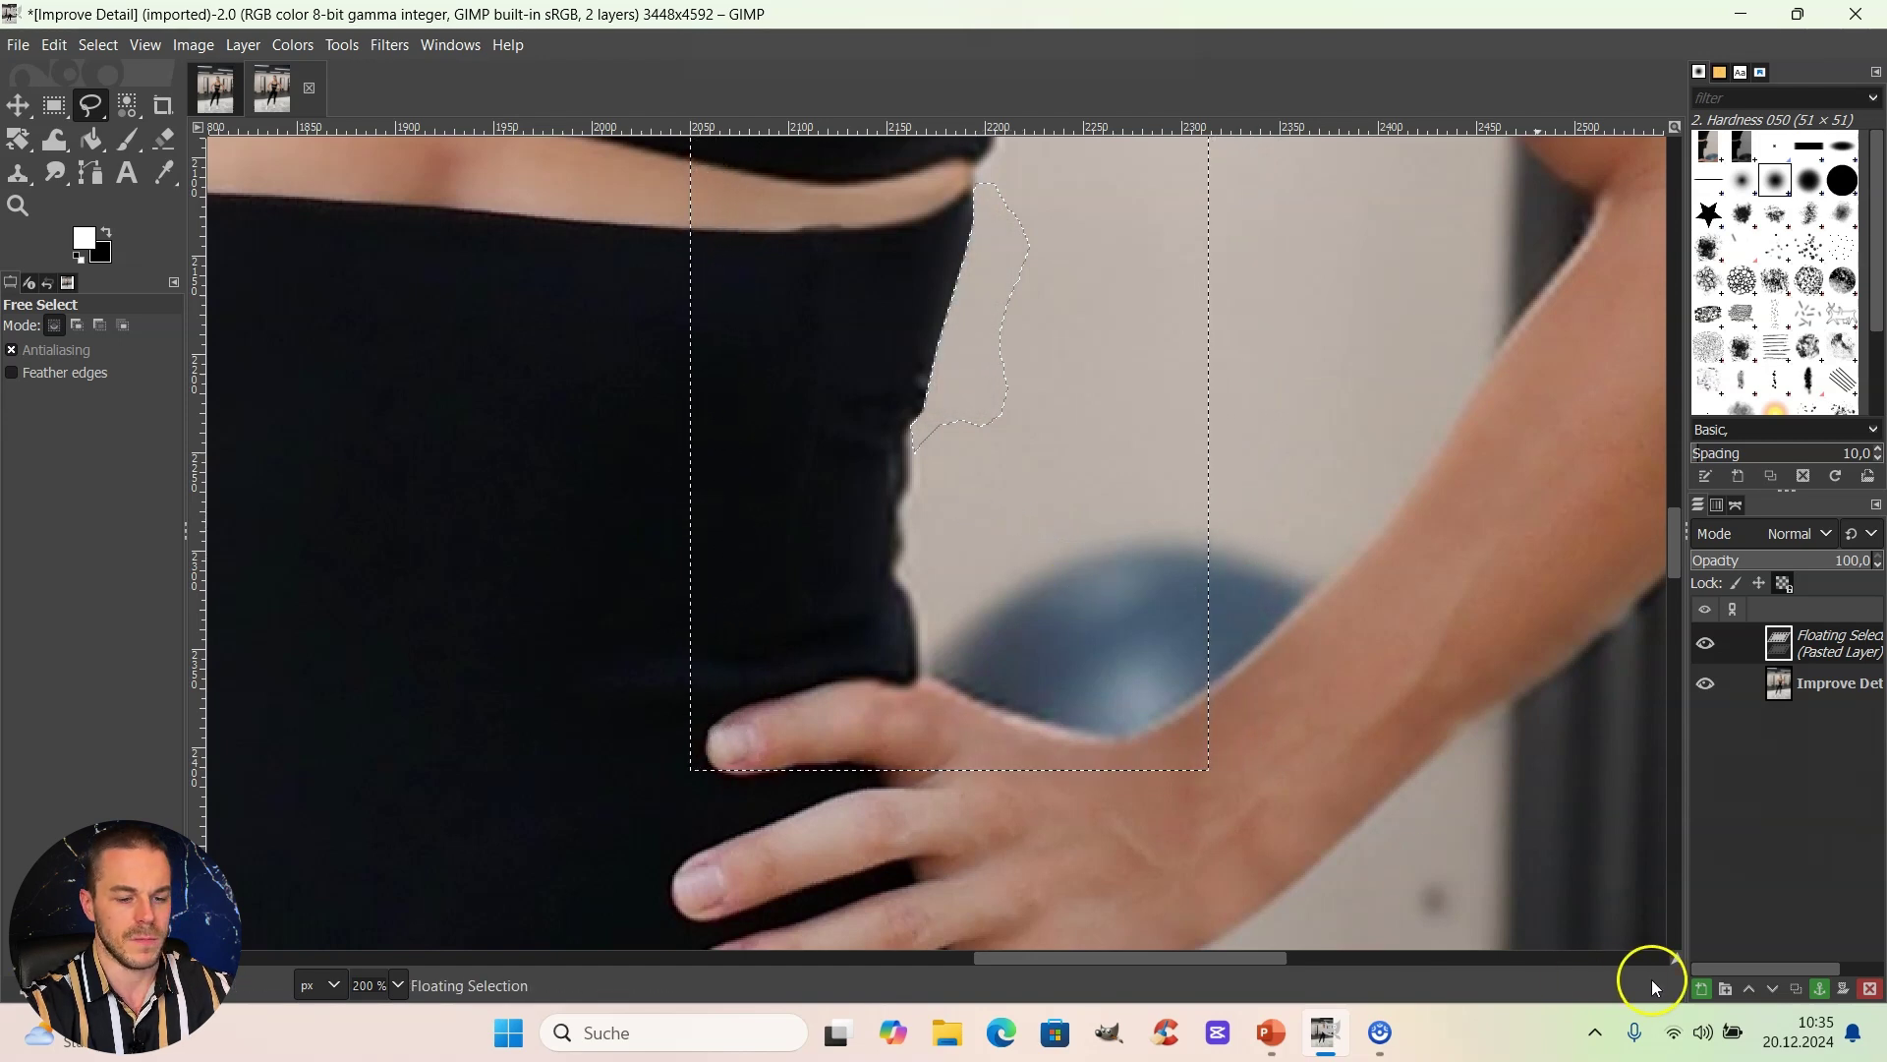
{"action": "left_click", "coordinate": [1821, 988]}
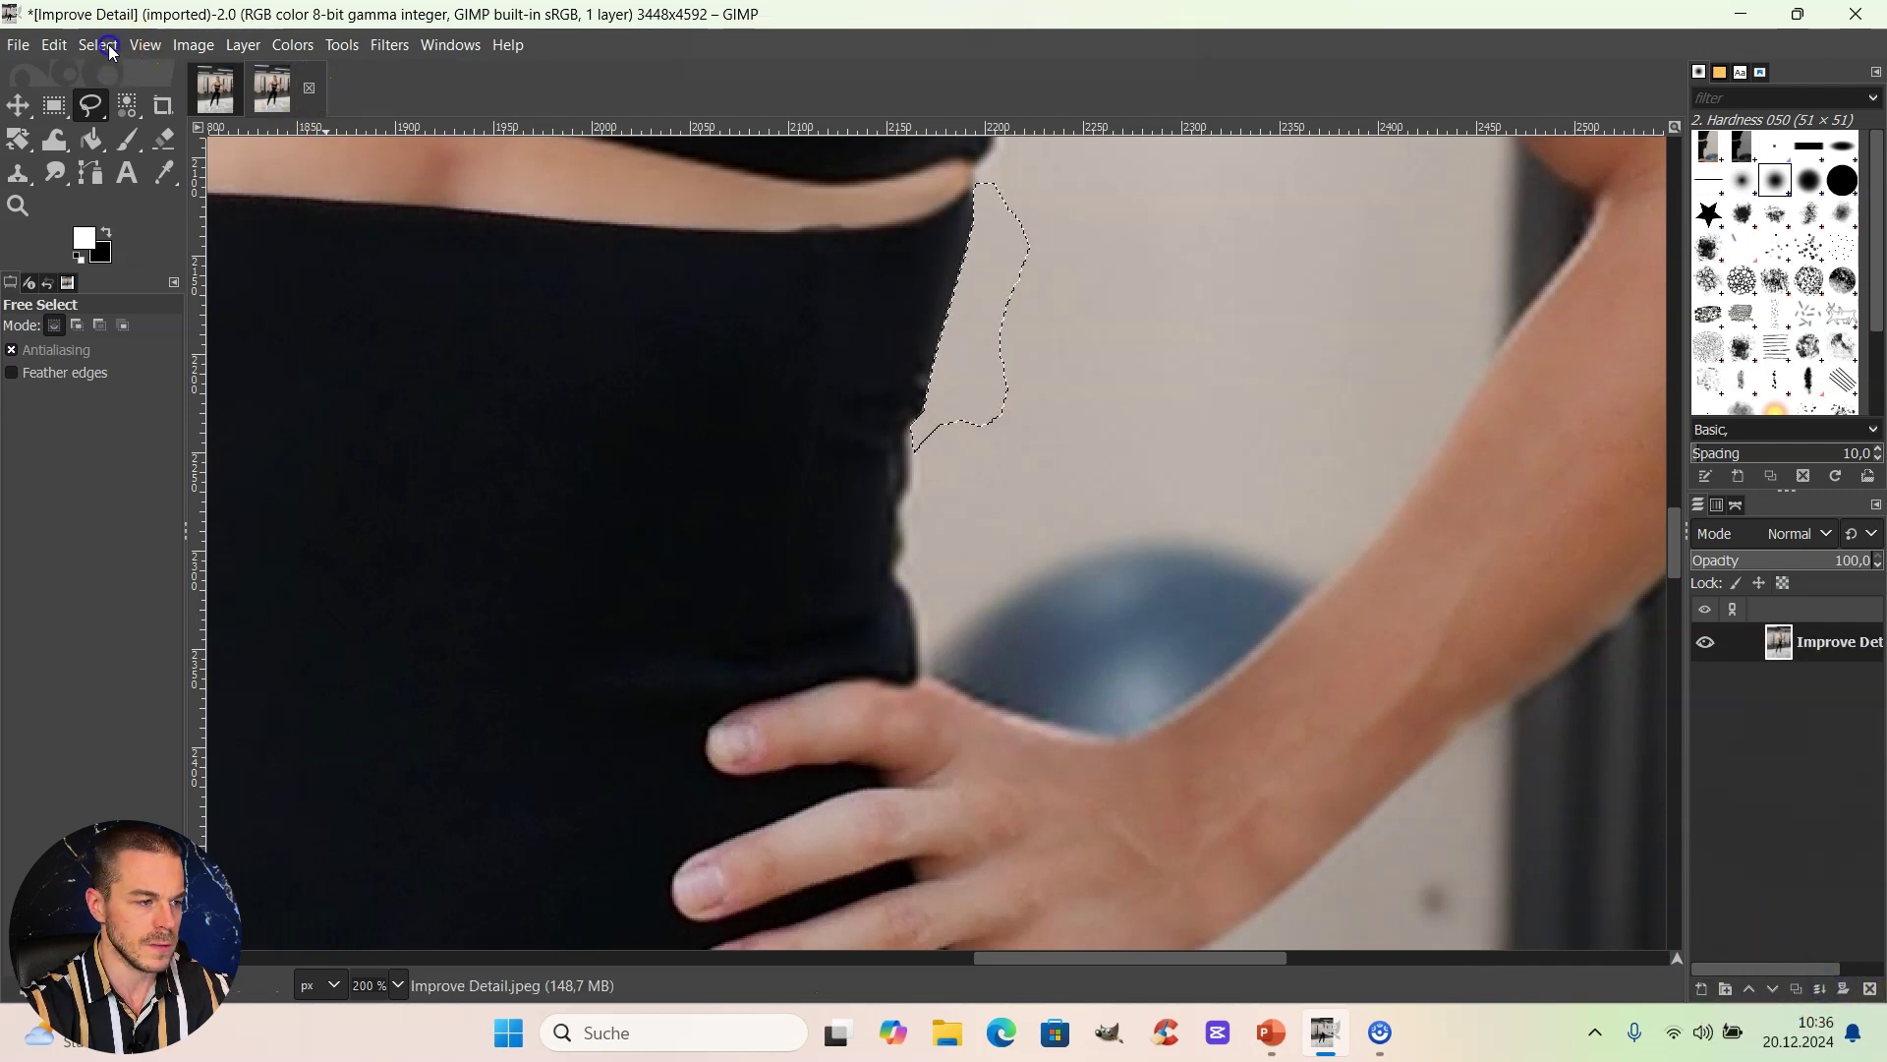
Clear the current selection and scroll down to the knee area.
{"action": "left_click", "coordinate": [108, 44]}
{"action": "left_click", "coordinate": [116, 100]}
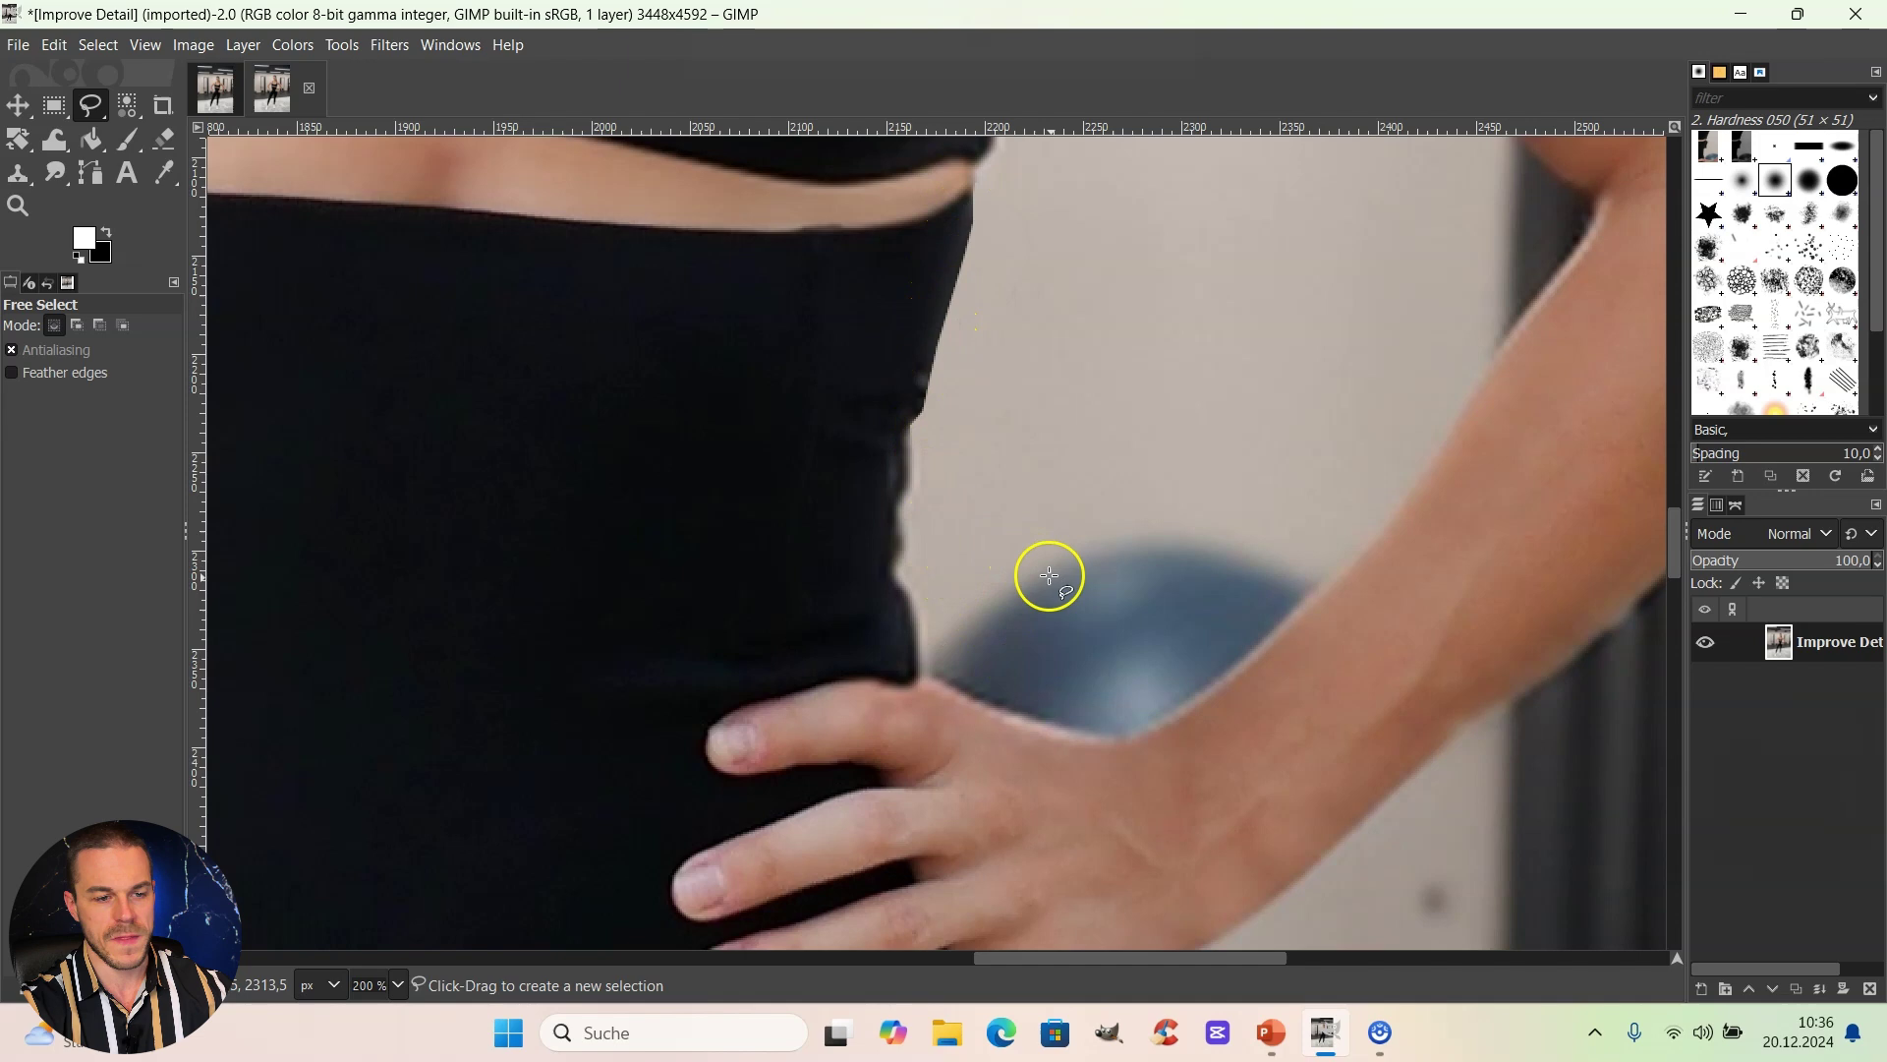
{"action": "scroll", "coordinate": [1050, 575], "scroll_direction": "down", "scroll_amount": 10}
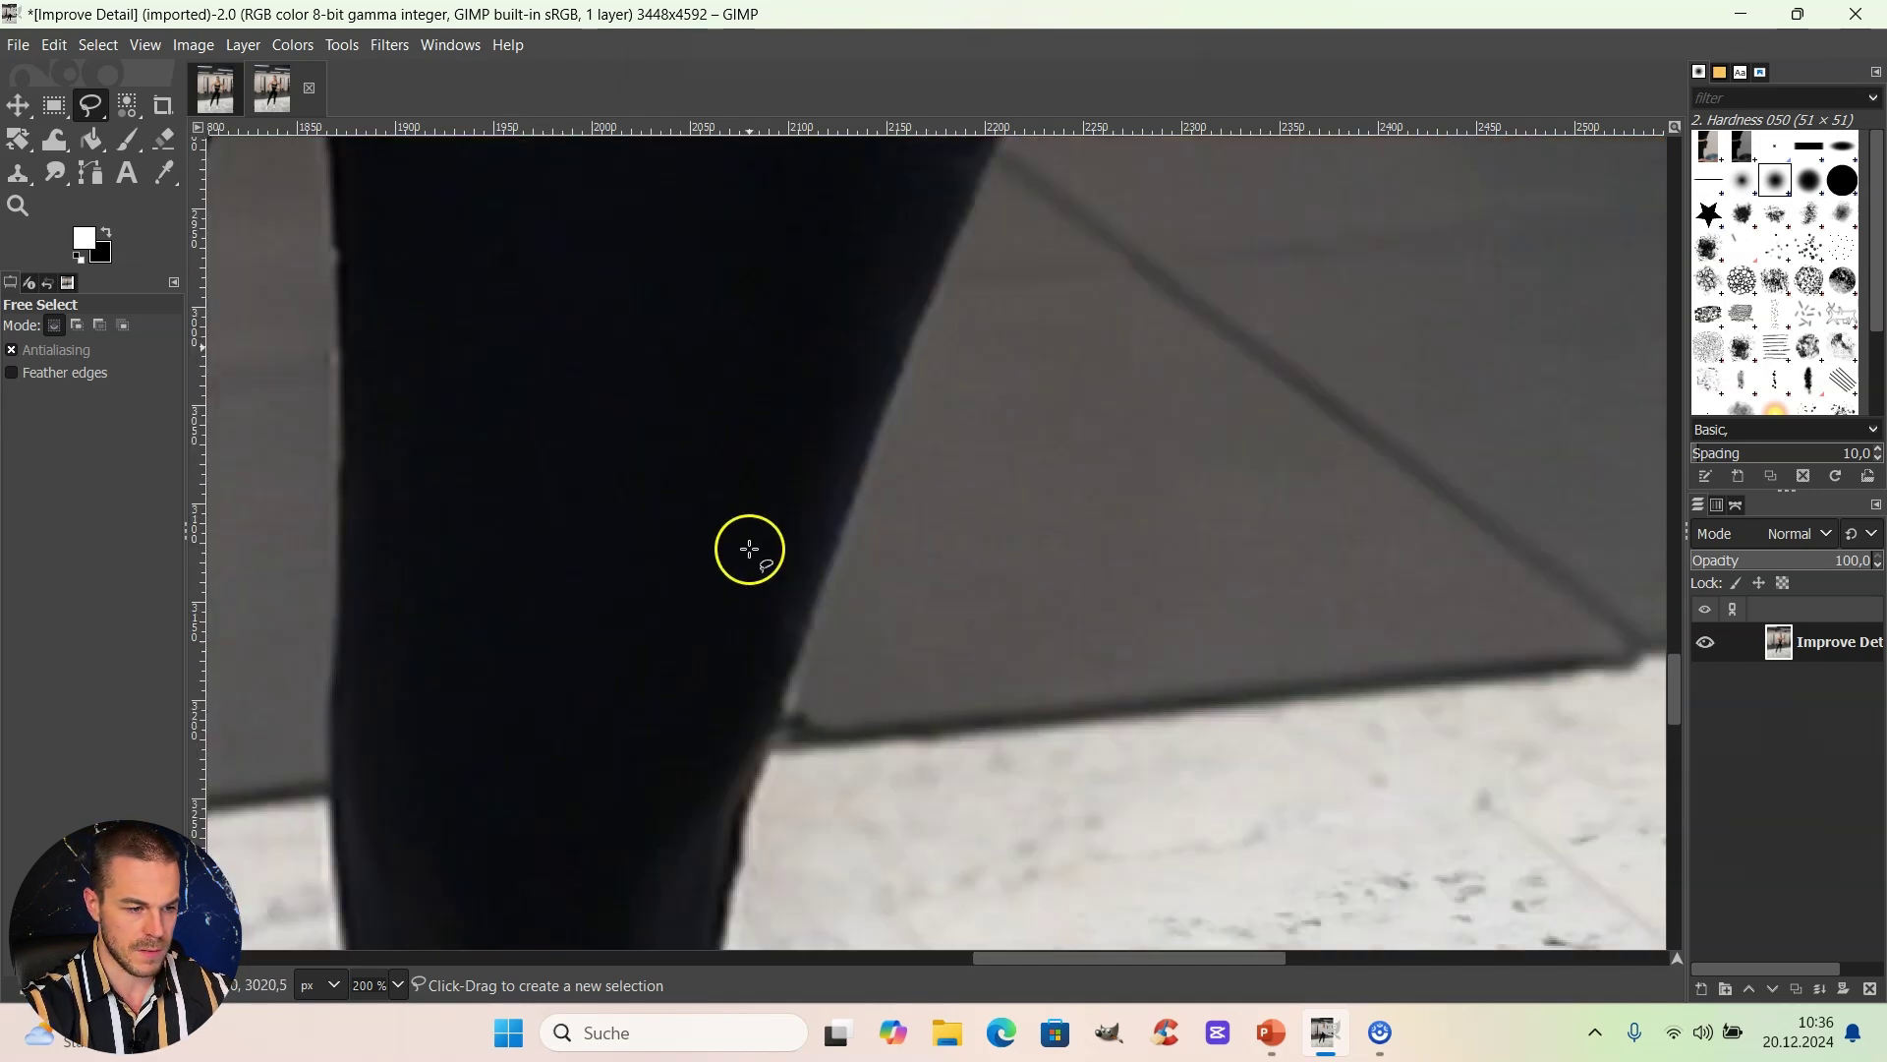
{"action": "scroll", "coordinate": [749, 548], "scroll_direction": "down", "scroll_amount": 5}
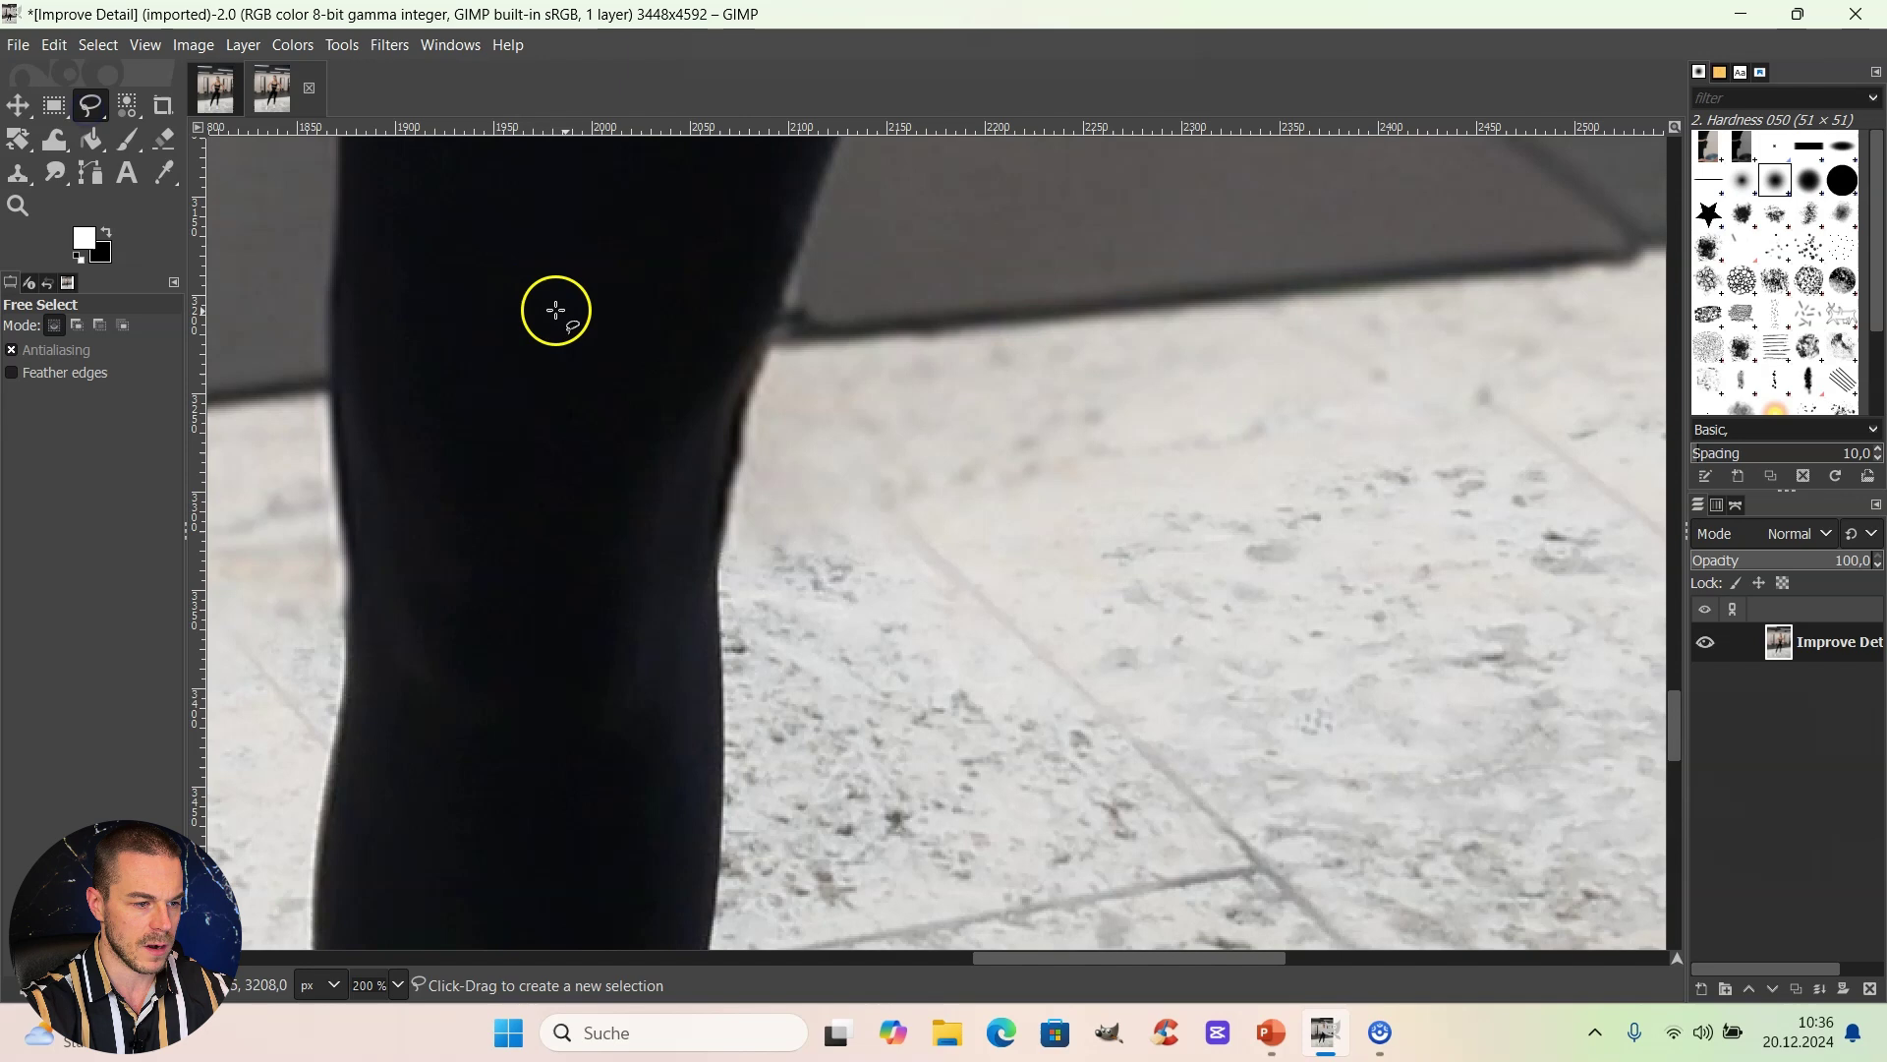
Outline the rough strip along the leg's outer knee edge as a closed freehand selection.
{"action": "left_click", "coordinate": [821, 190]}
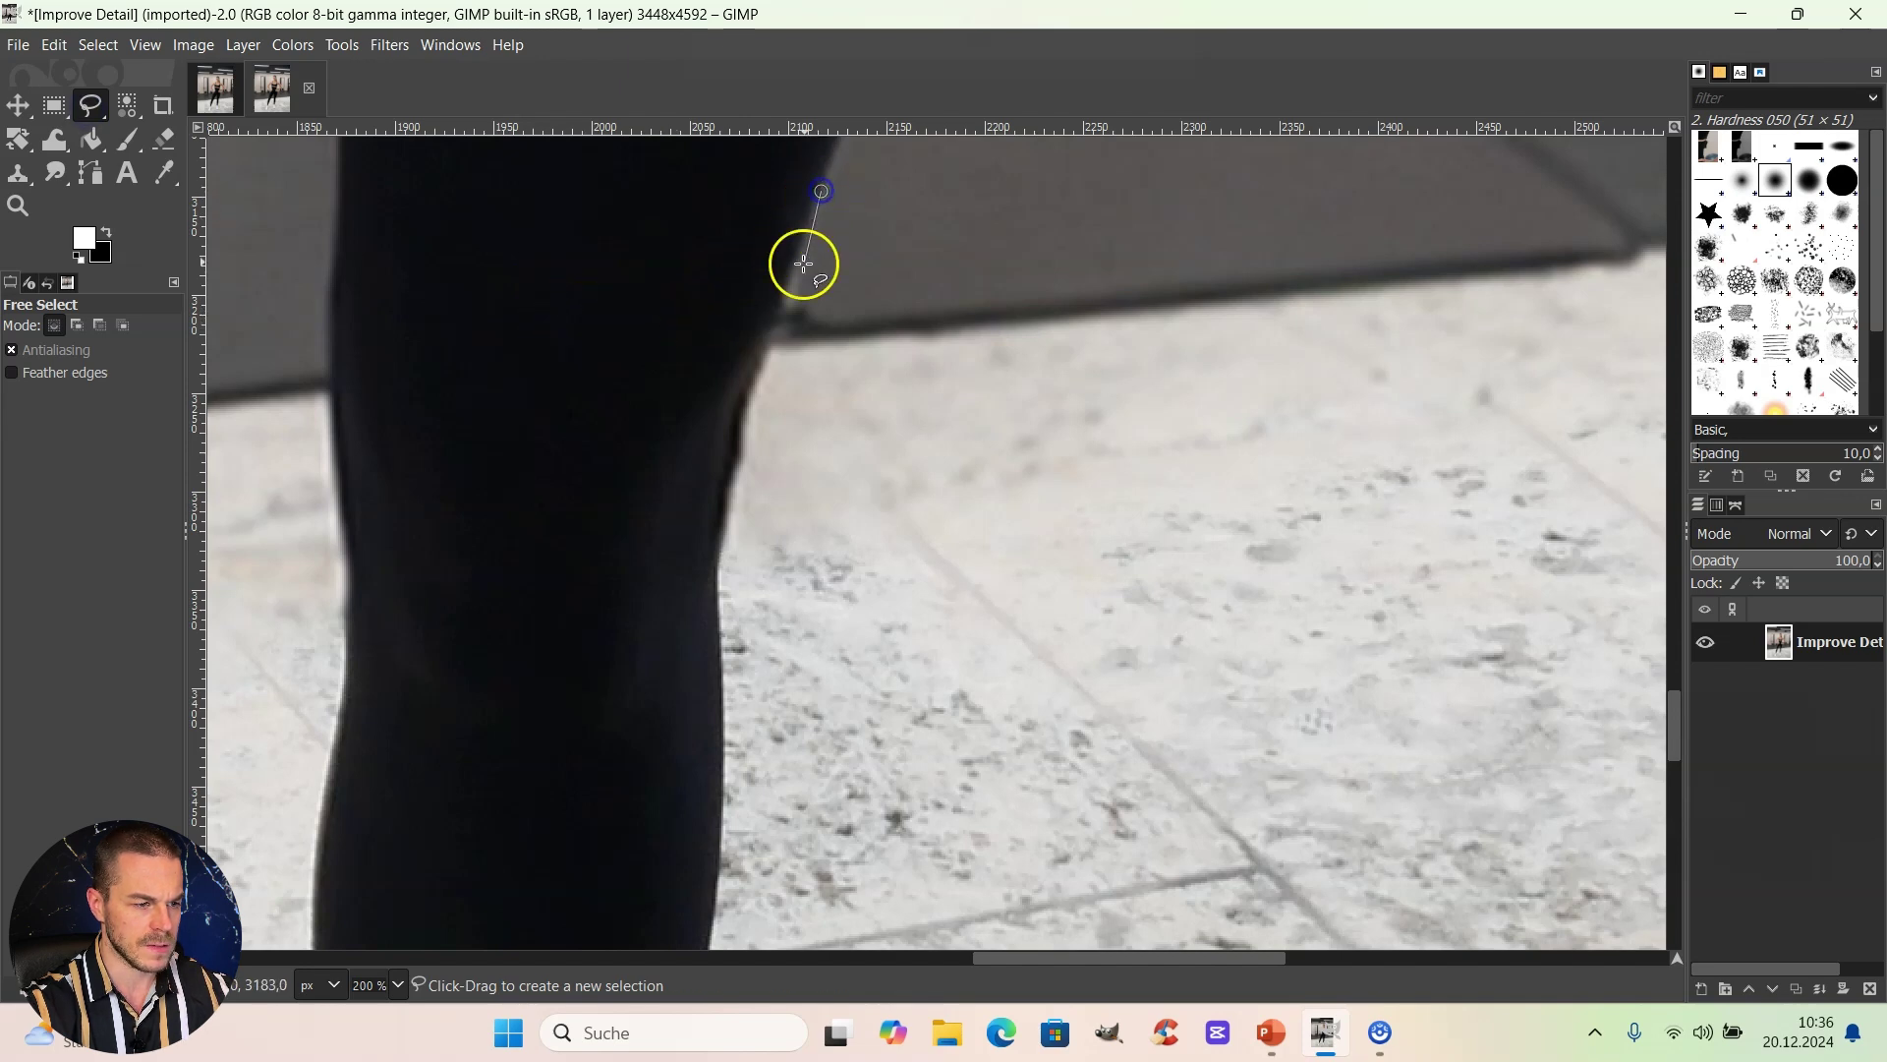
{"action": "left_click", "coordinate": [774, 322]}
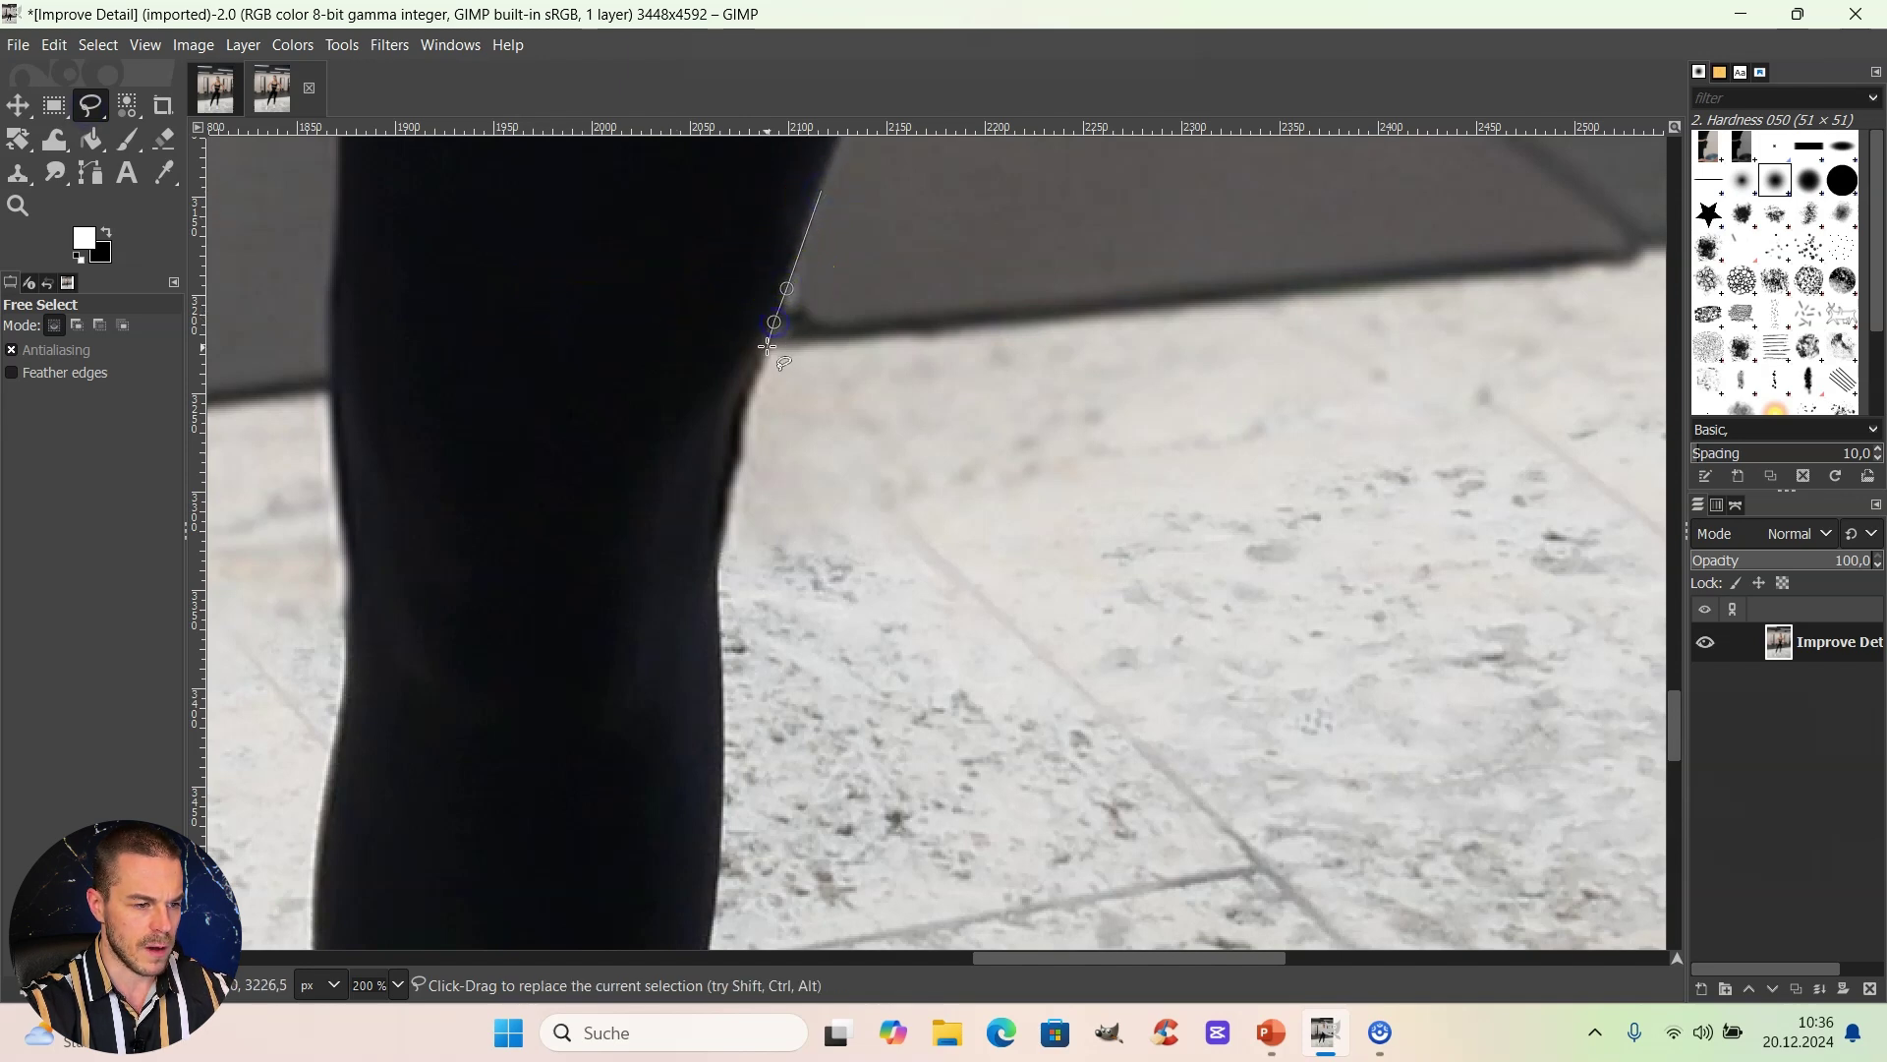
{"action": "left_click", "coordinate": [743, 430]}
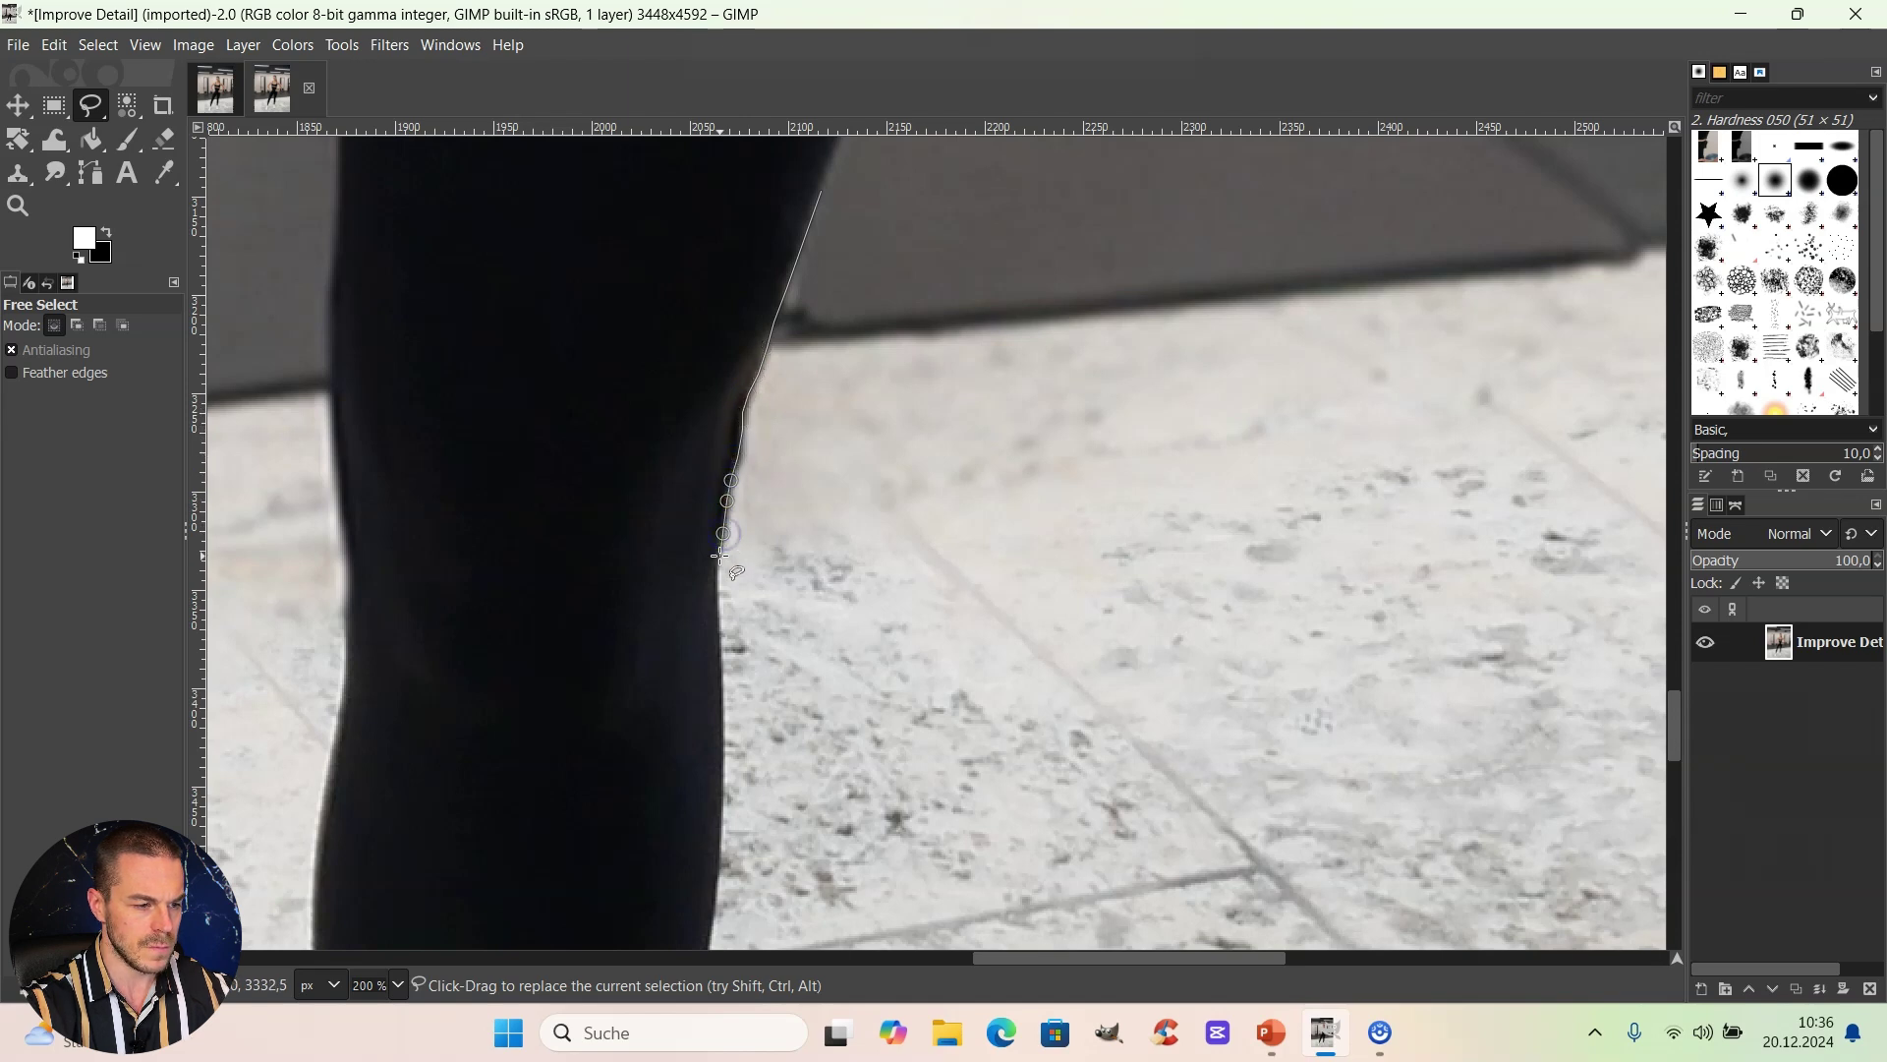
{"action": "left_click", "coordinate": [723, 605]}
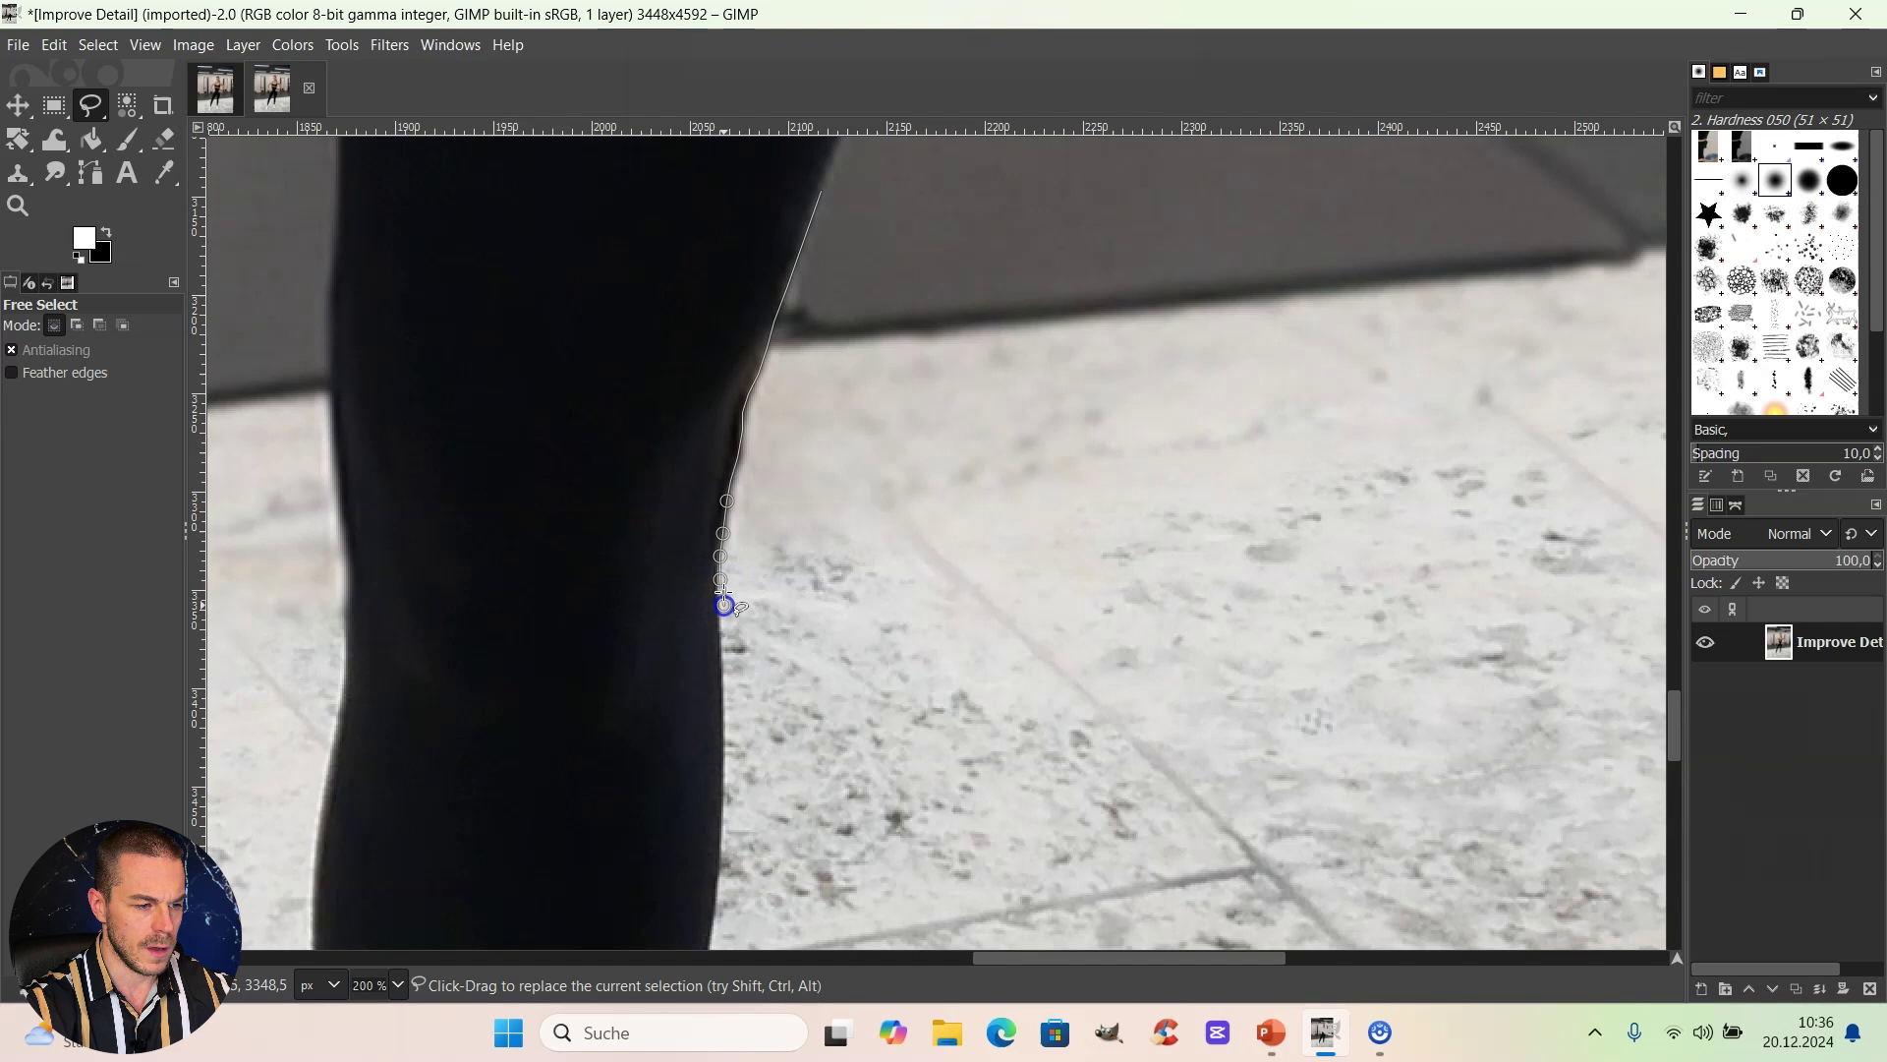
{"action": "left_click", "coordinate": [743, 490]}
{"action": "left_click", "coordinate": [761, 443]}
{"action": "left_click", "coordinate": [766, 413]}
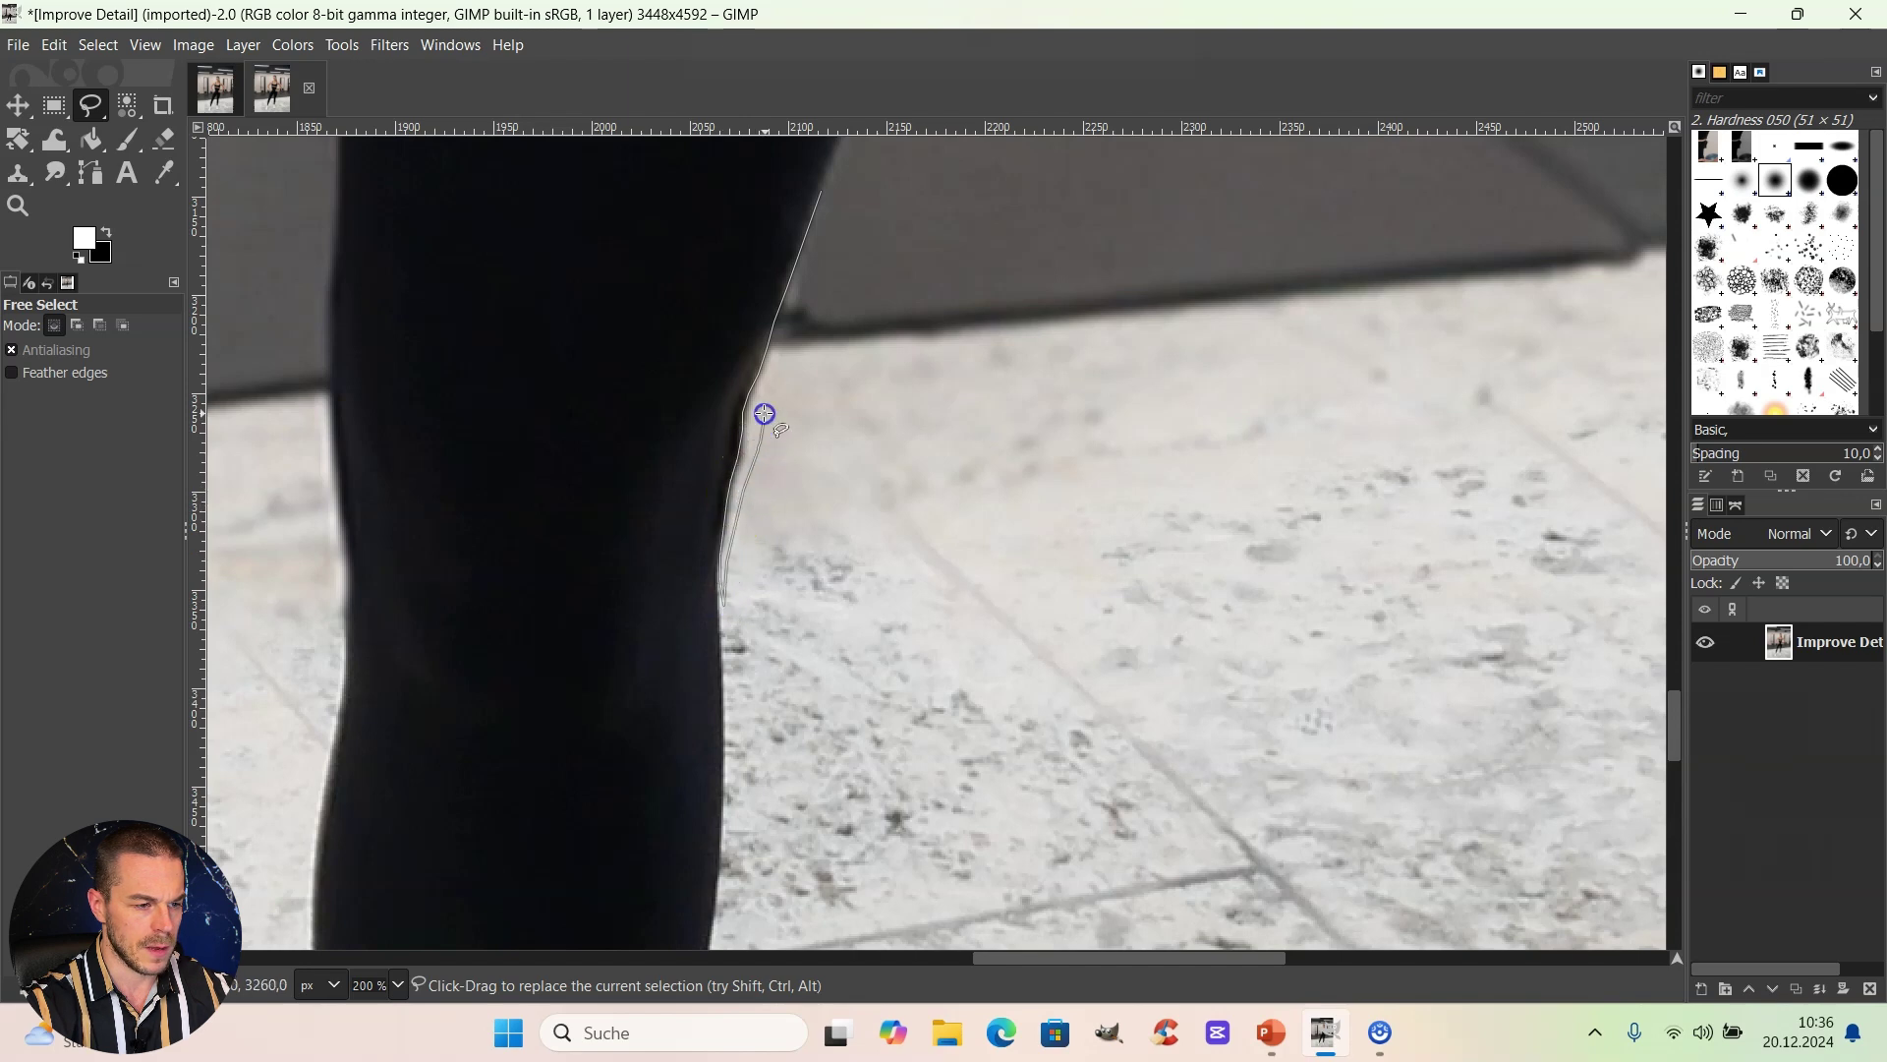
{"action": "left_click", "coordinate": [775, 381]}
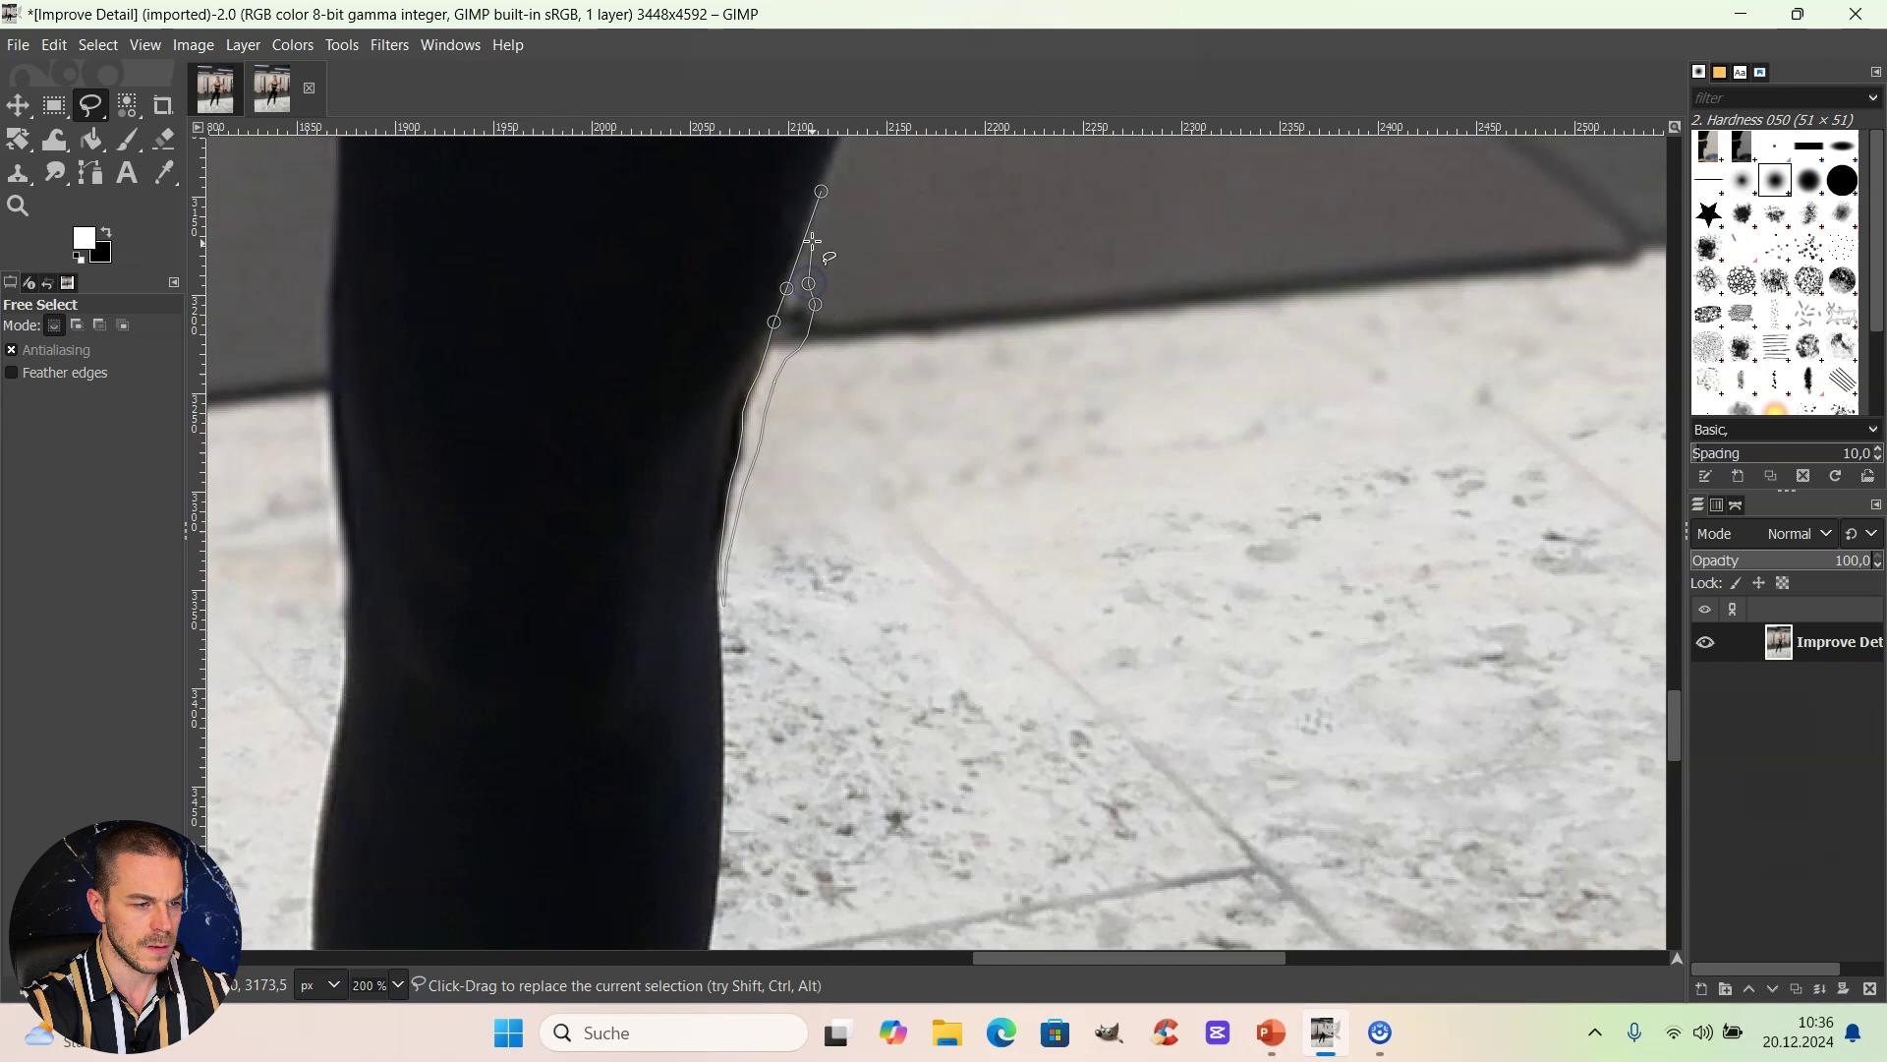
{"action": "left_click", "coordinate": [816, 238]}
{"action": "left_click", "coordinate": [822, 190]}
{"action": "left_click", "coordinate": [641, 553]}
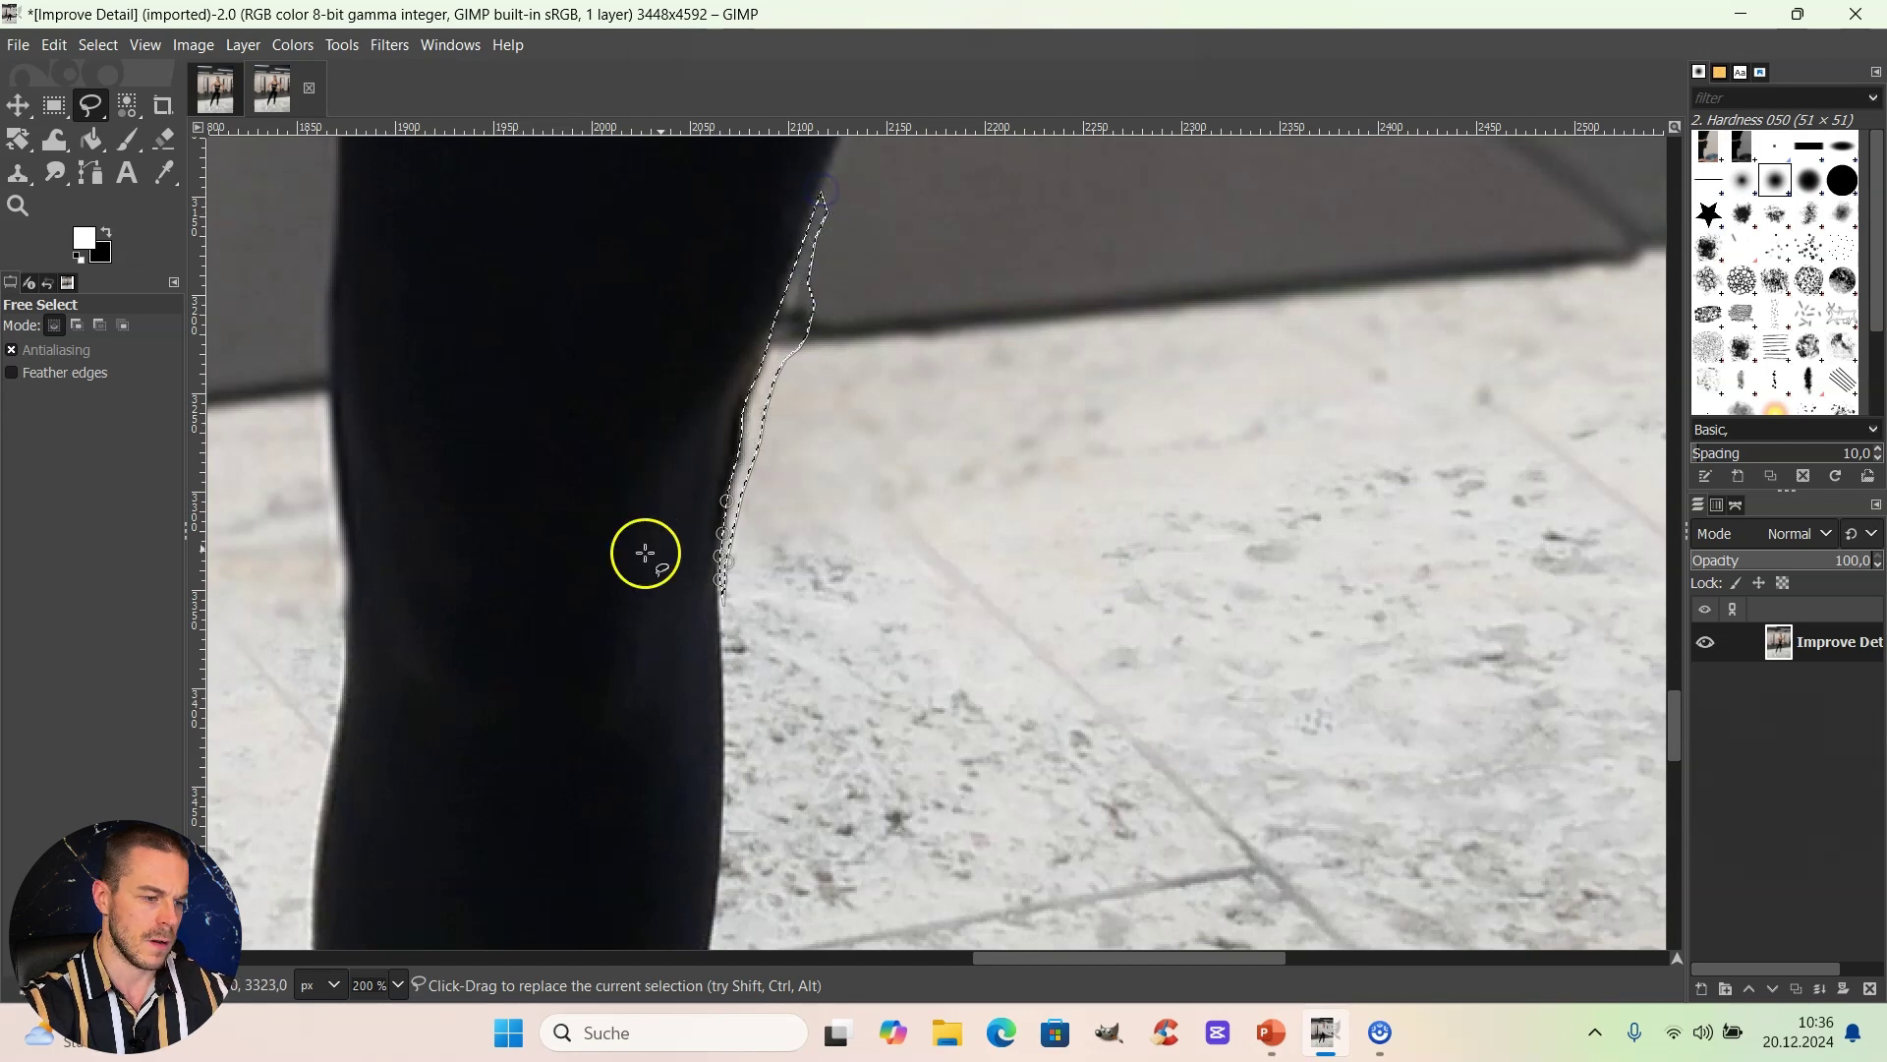
Copy a rectangle of the matching knee area from the first image version.
{"action": "left_click", "coordinate": [213, 98]}
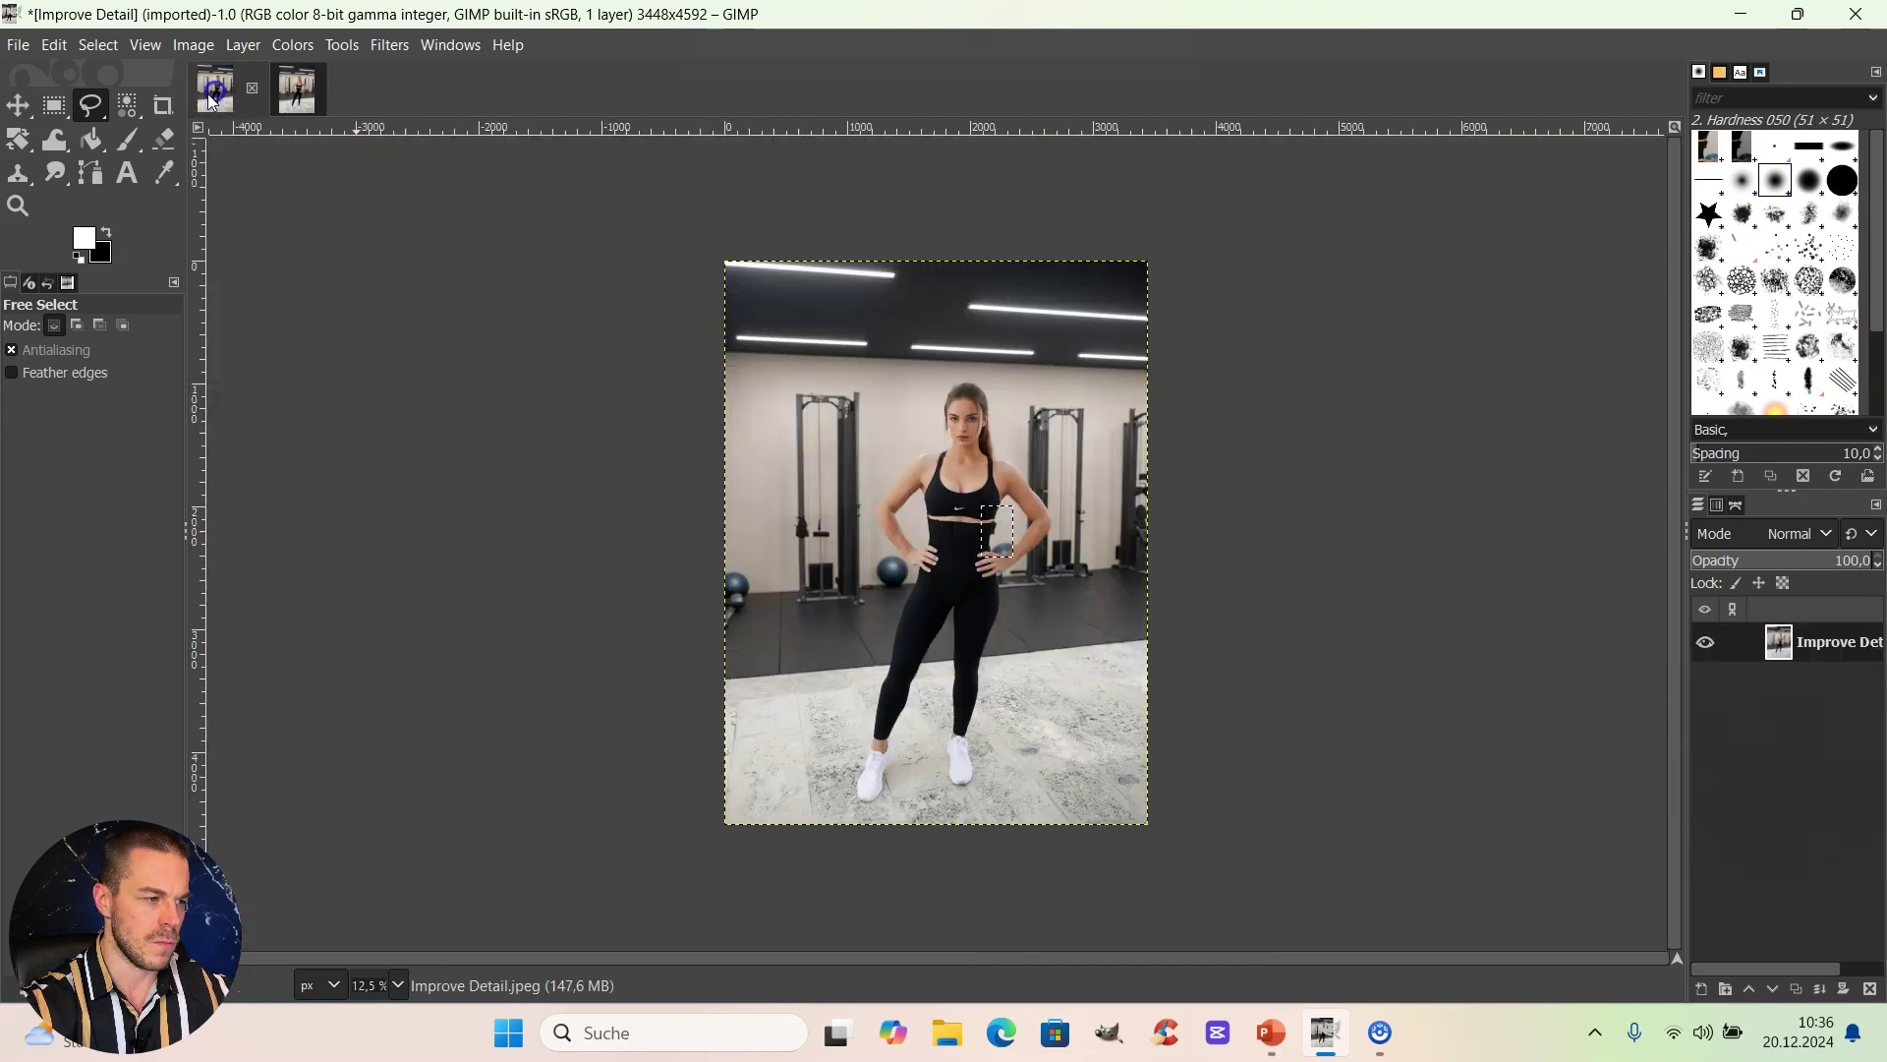
{"action": "left_click", "coordinate": [55, 105]}
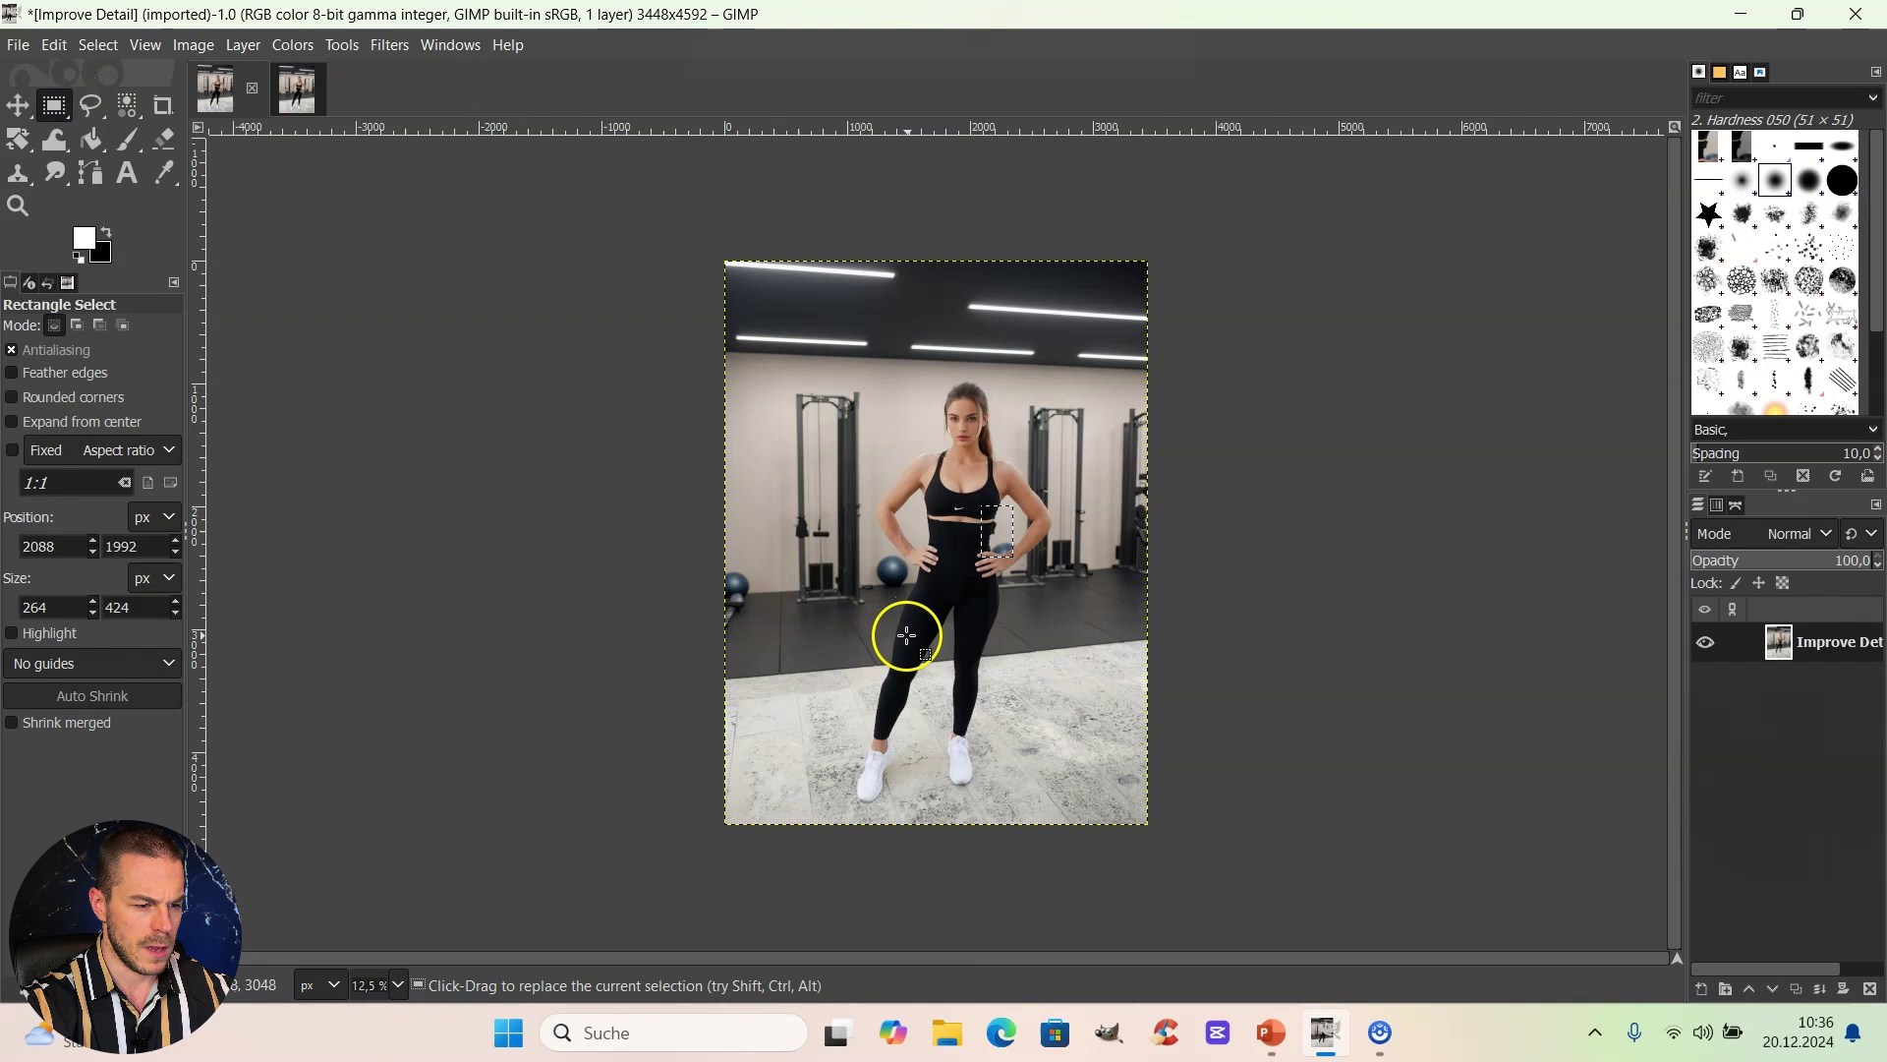
{"action": "left_click", "coordinate": [292, 93]}
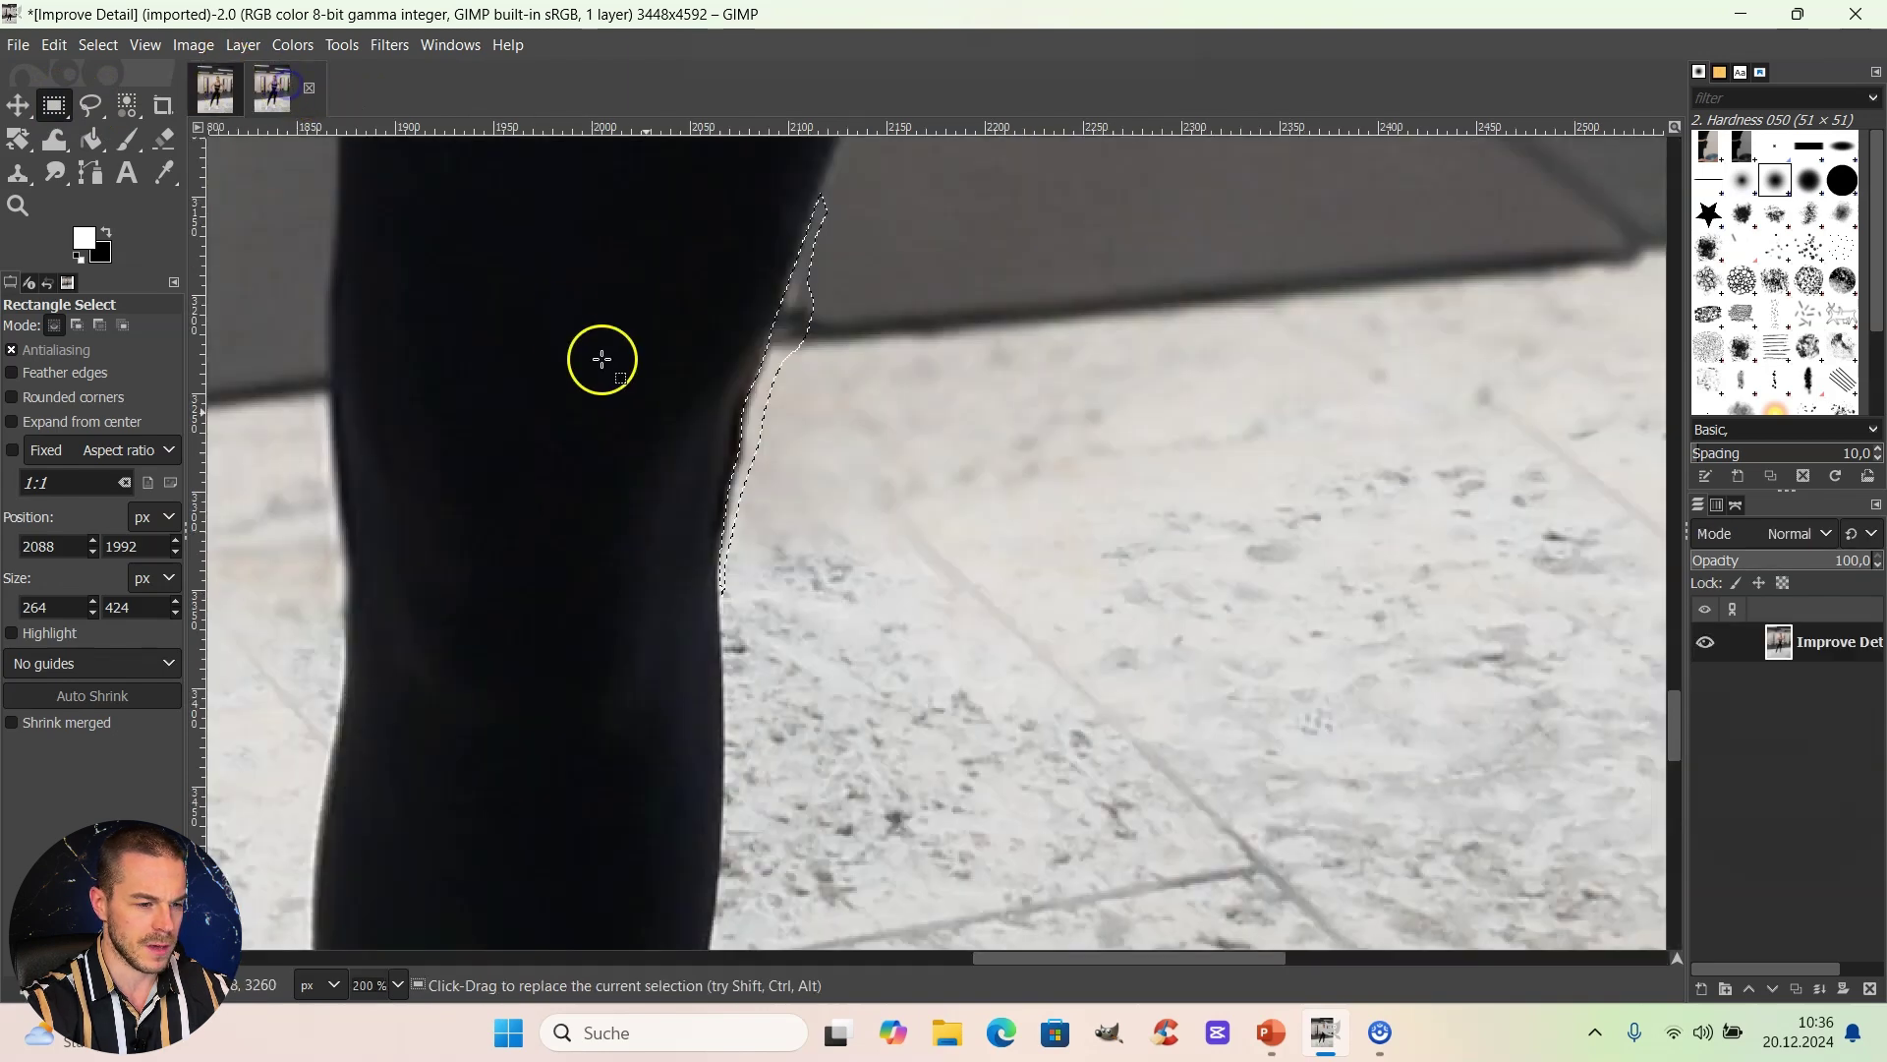
{"action": "mouse_move", "coordinate": [1028, 959]}
{"action": "left_mouse_down"}
{"action": "mouse_move", "coordinate": [771, 957]}
{"action": "mouse_move", "coordinate": [1024, 934]}
{"action": "left_mouse_up"}
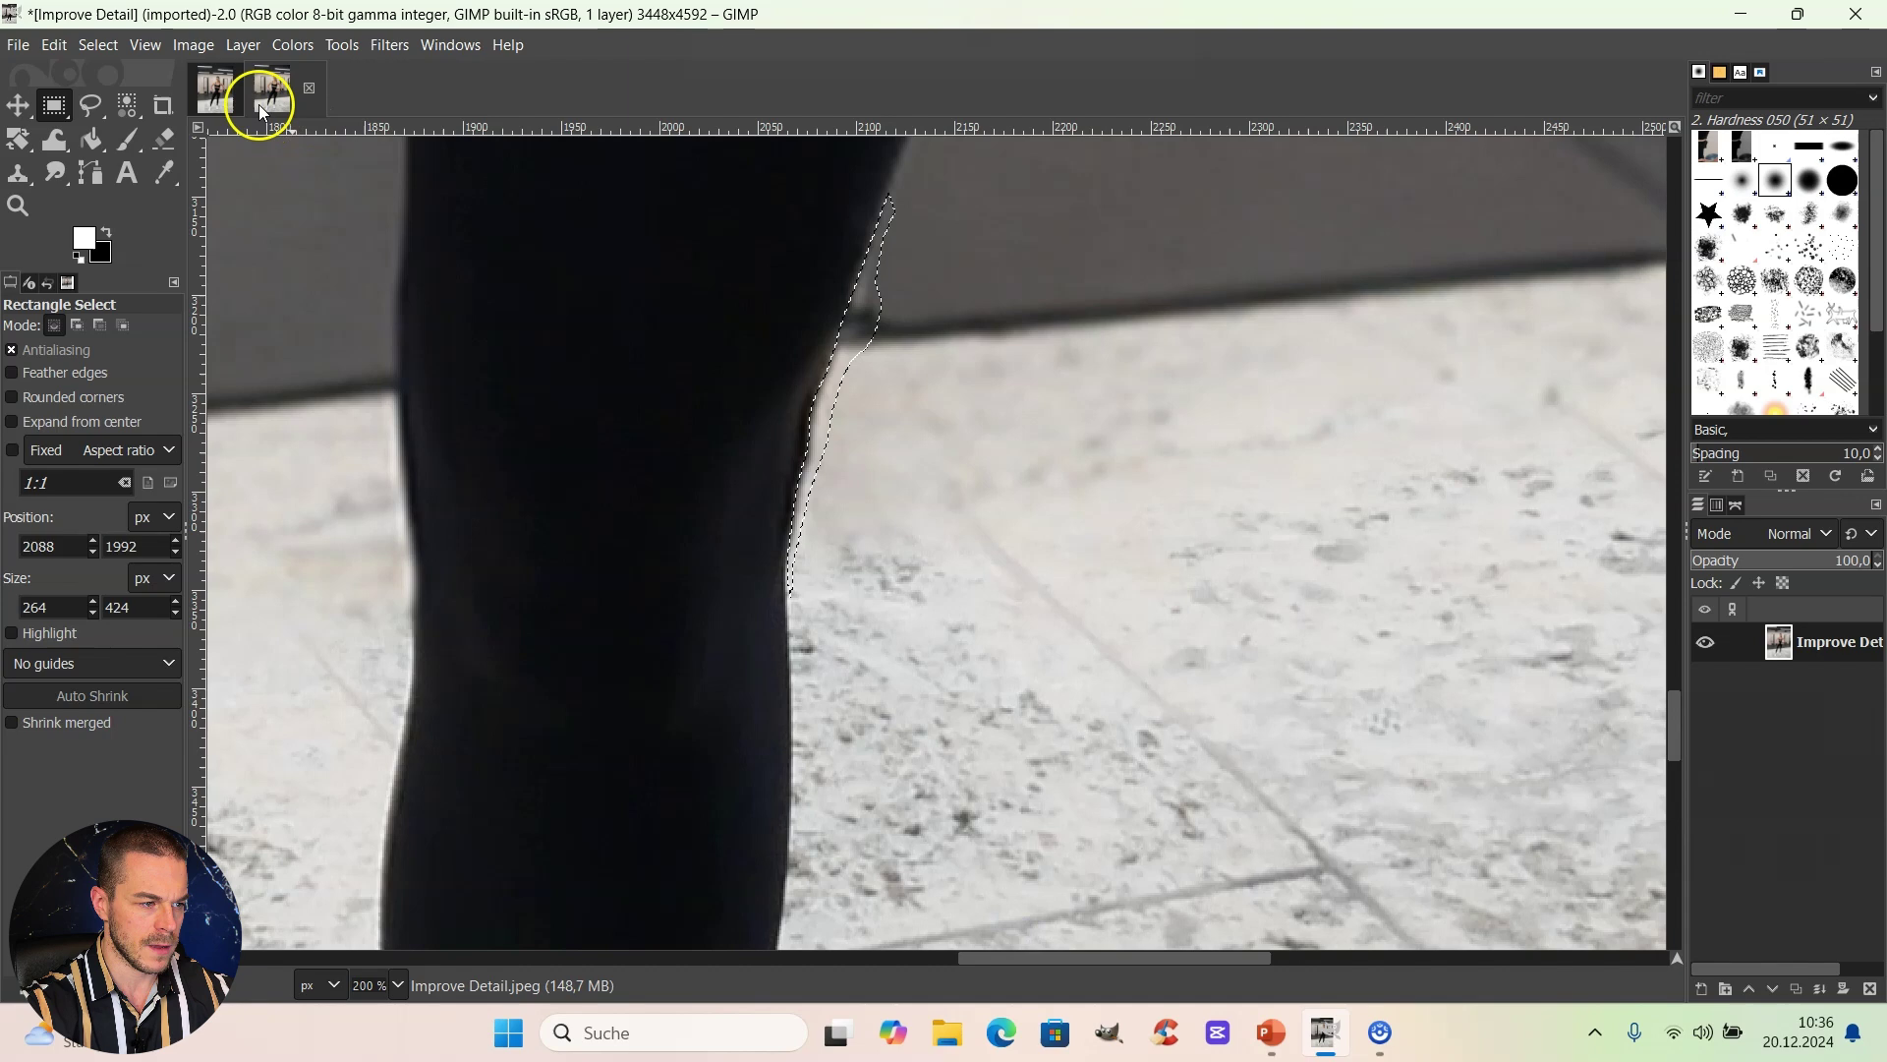
{"action": "left_click", "coordinate": [216, 91]}
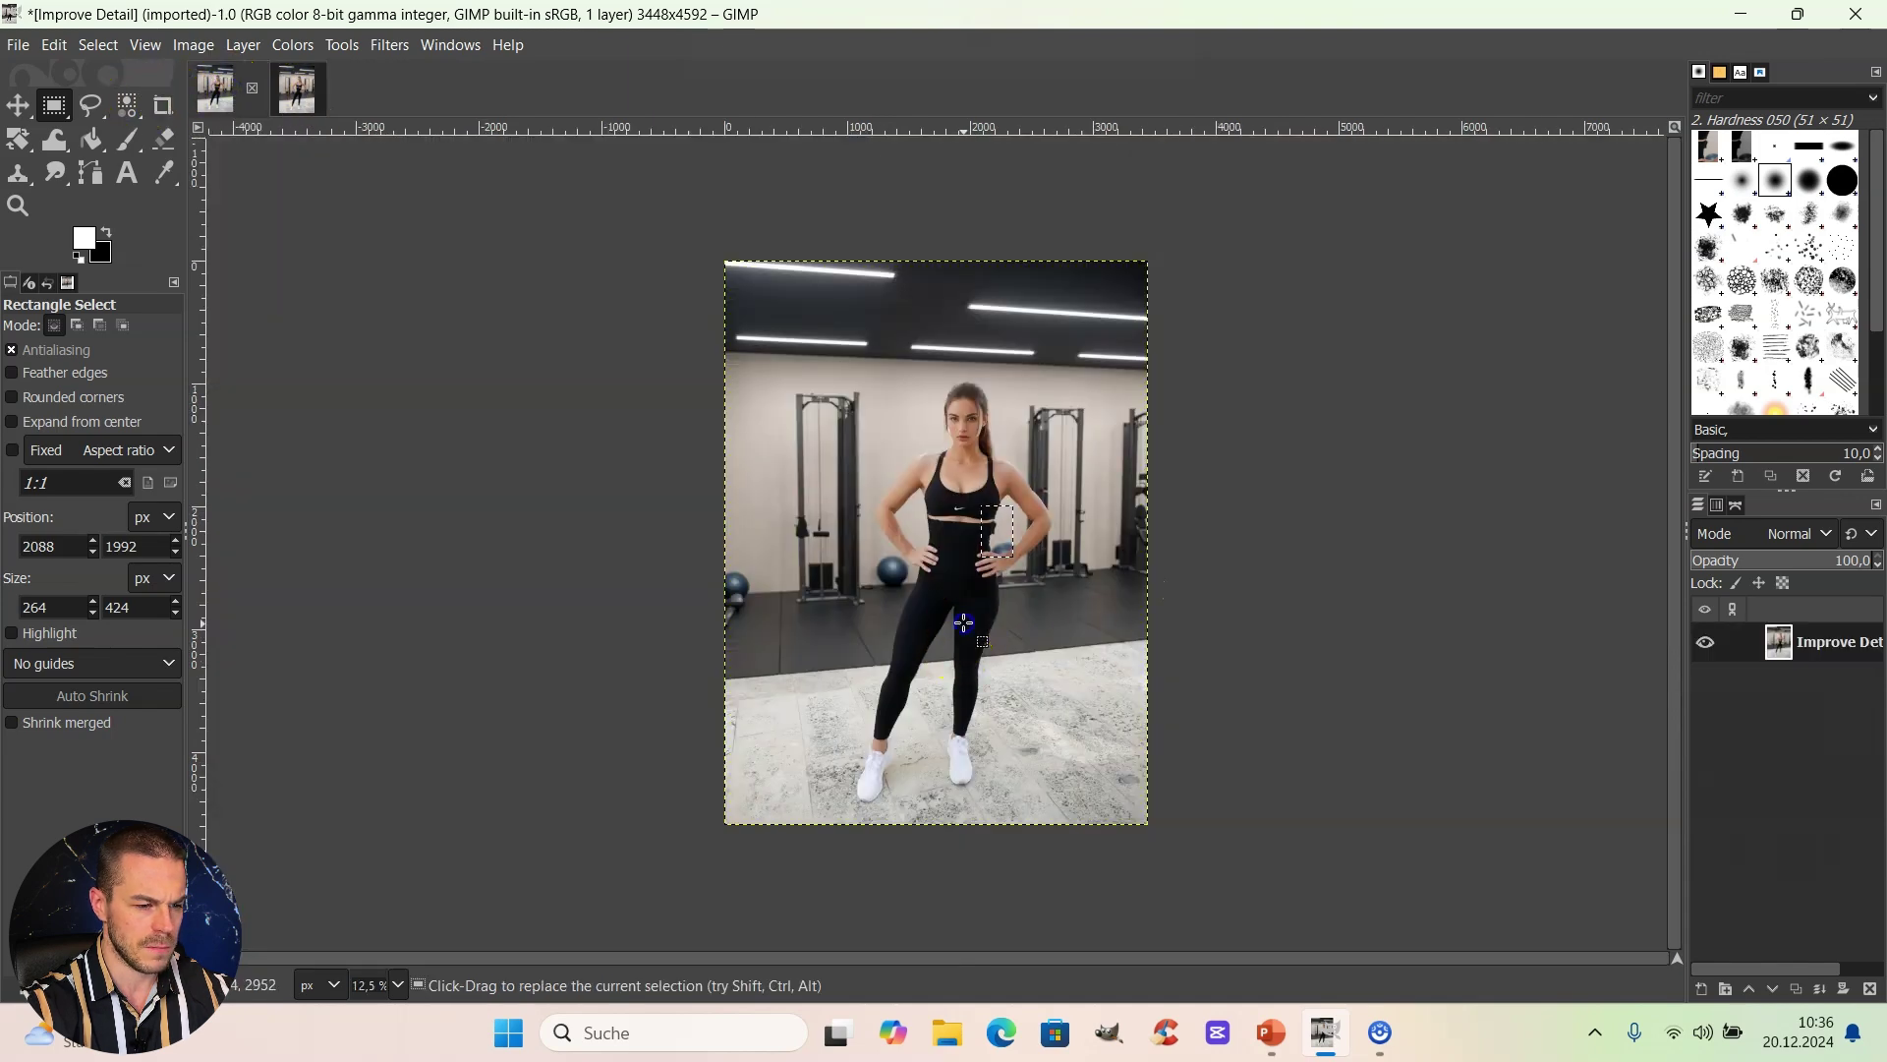
{"action": "left_click_drag", "start_coordinate": [964, 623], "coordinate": [996, 702]}
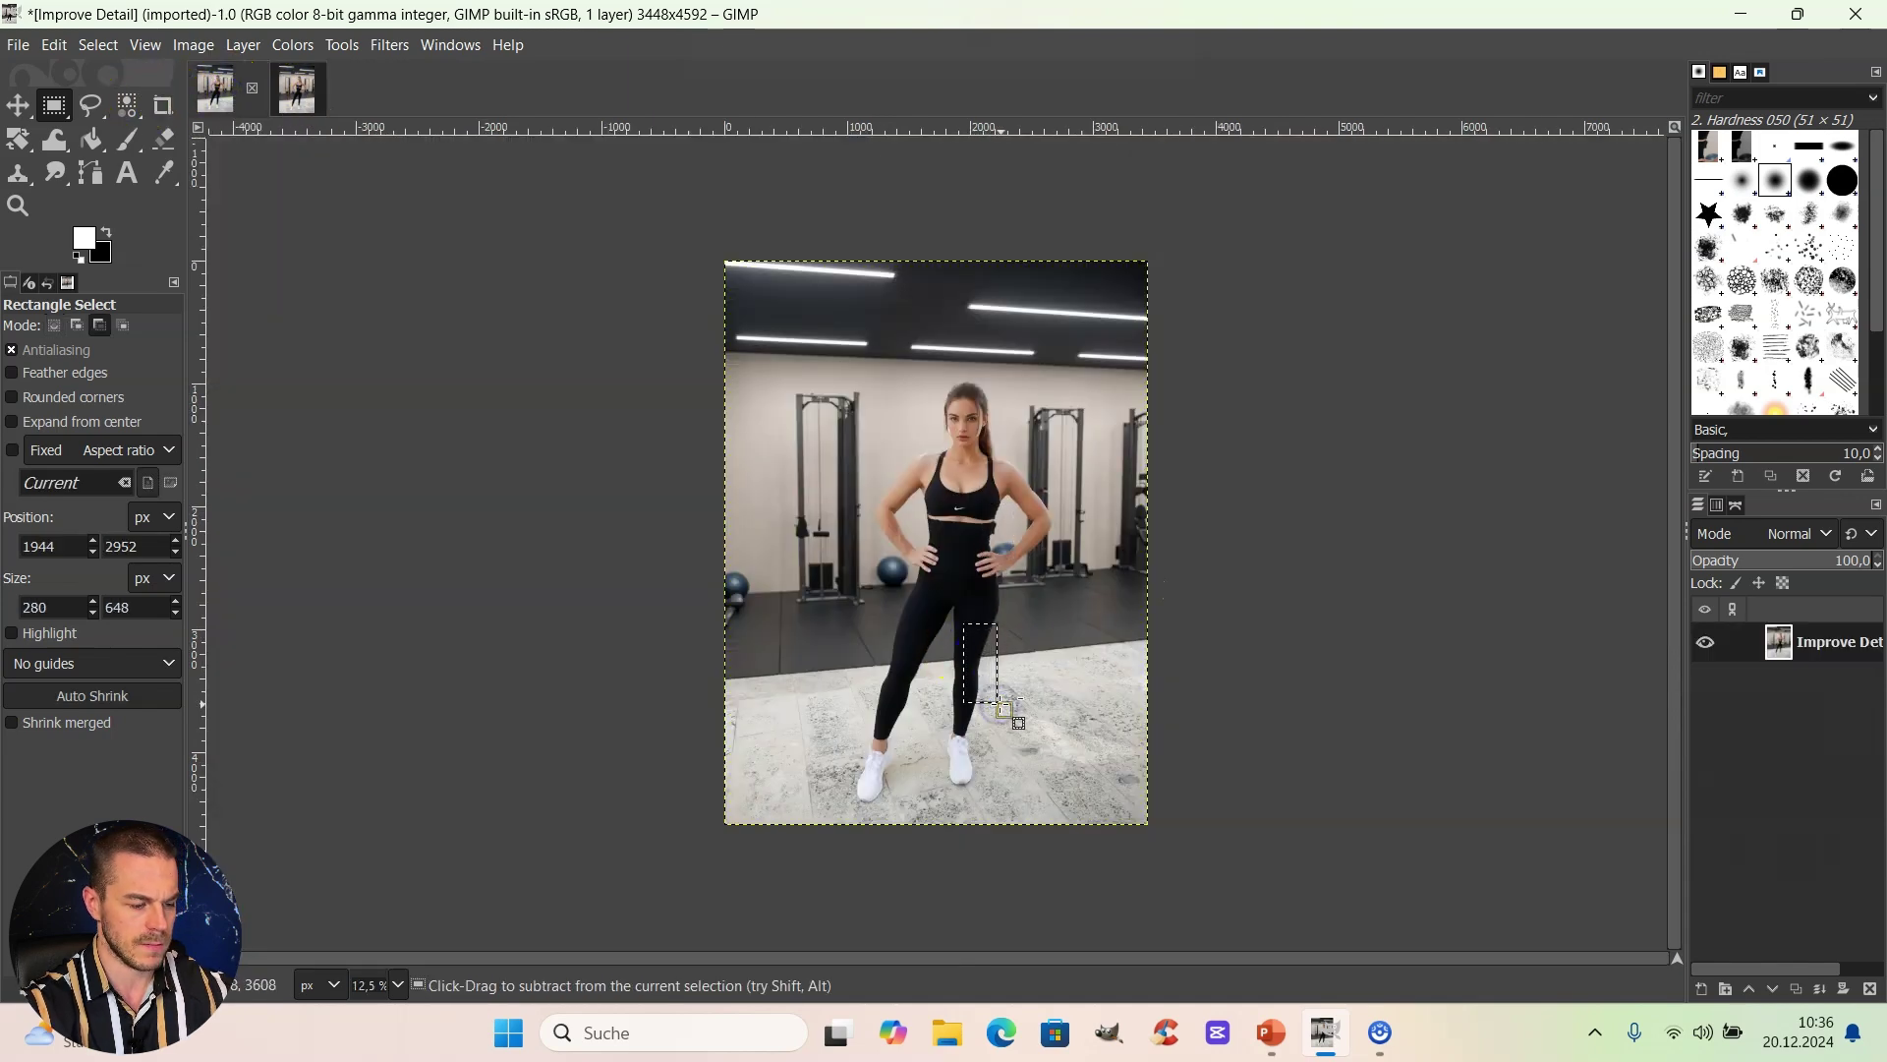
{"action": "key", "text": "ctrl+c"}
Paste the knee patch into the outlined strip, align and anchor it, then deselect.
{"action": "left_click", "coordinate": [316, 86]}
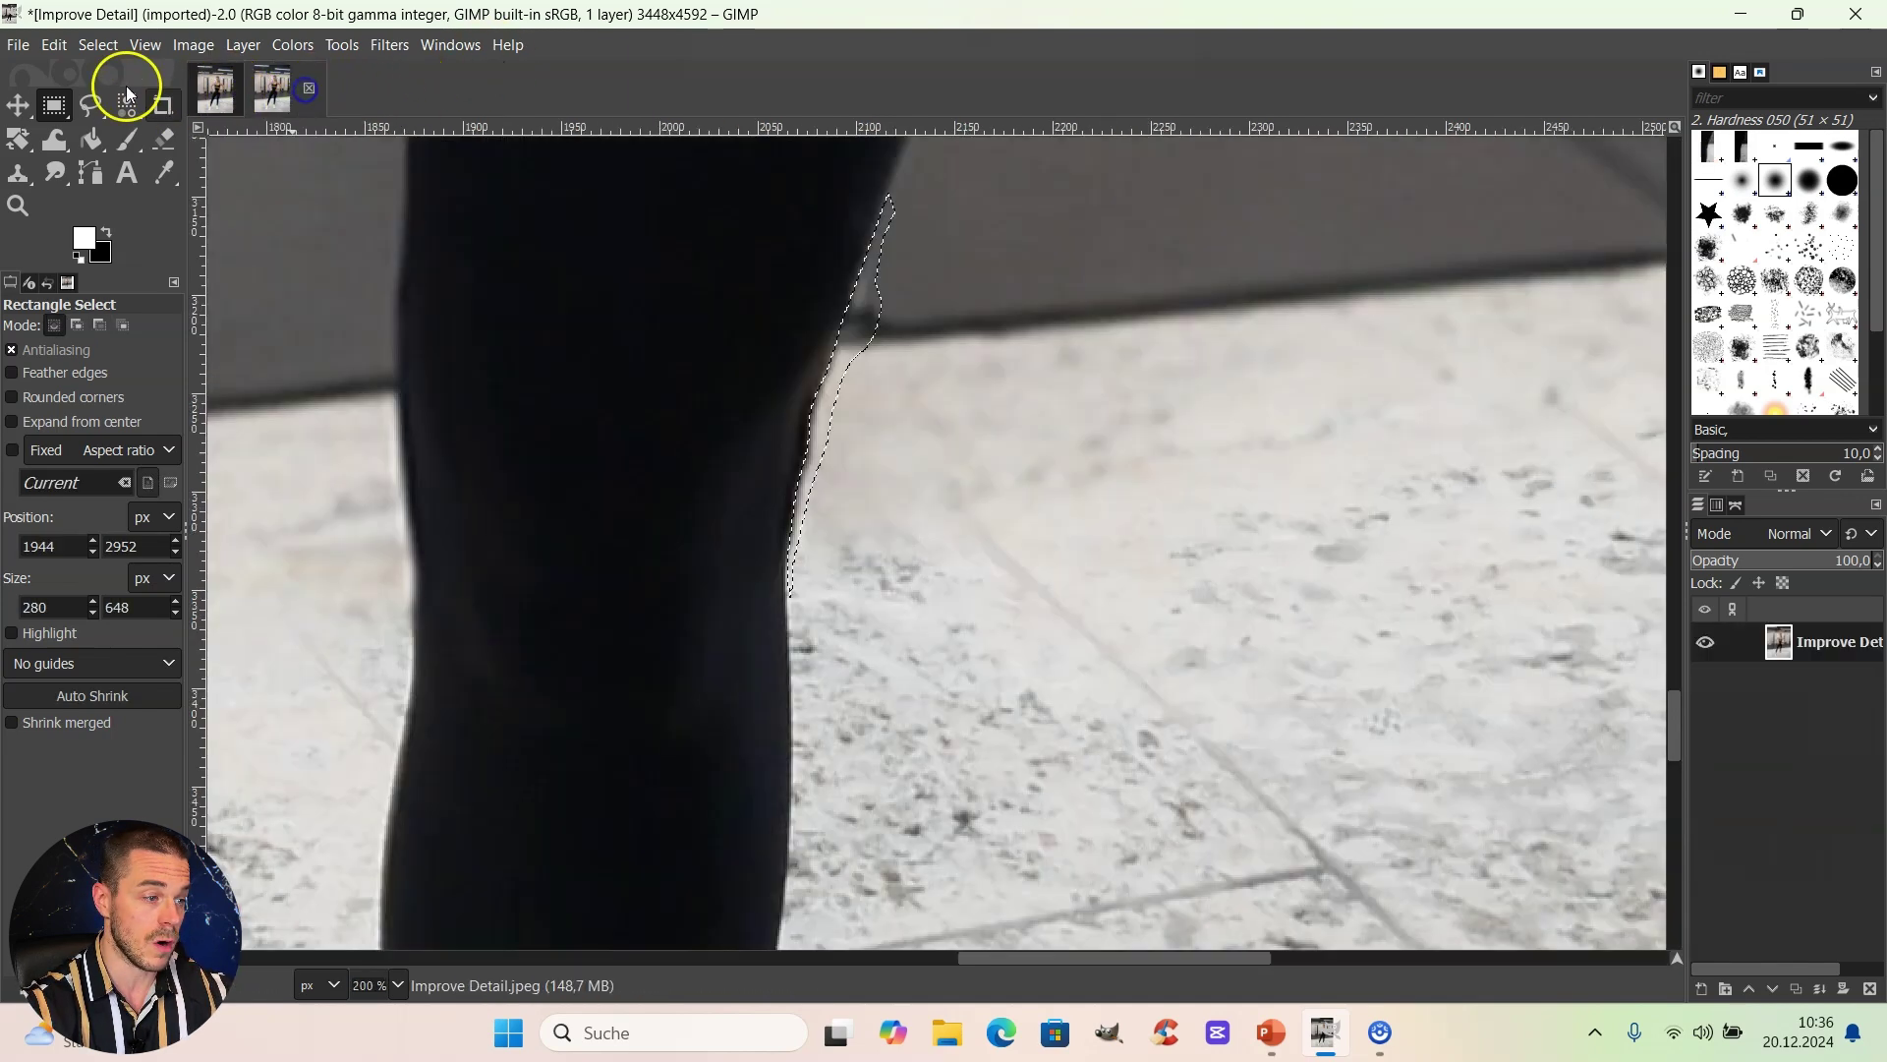
{"action": "left_click", "coordinate": [65, 47]}
{"action": "left_click", "coordinate": [147, 320]}
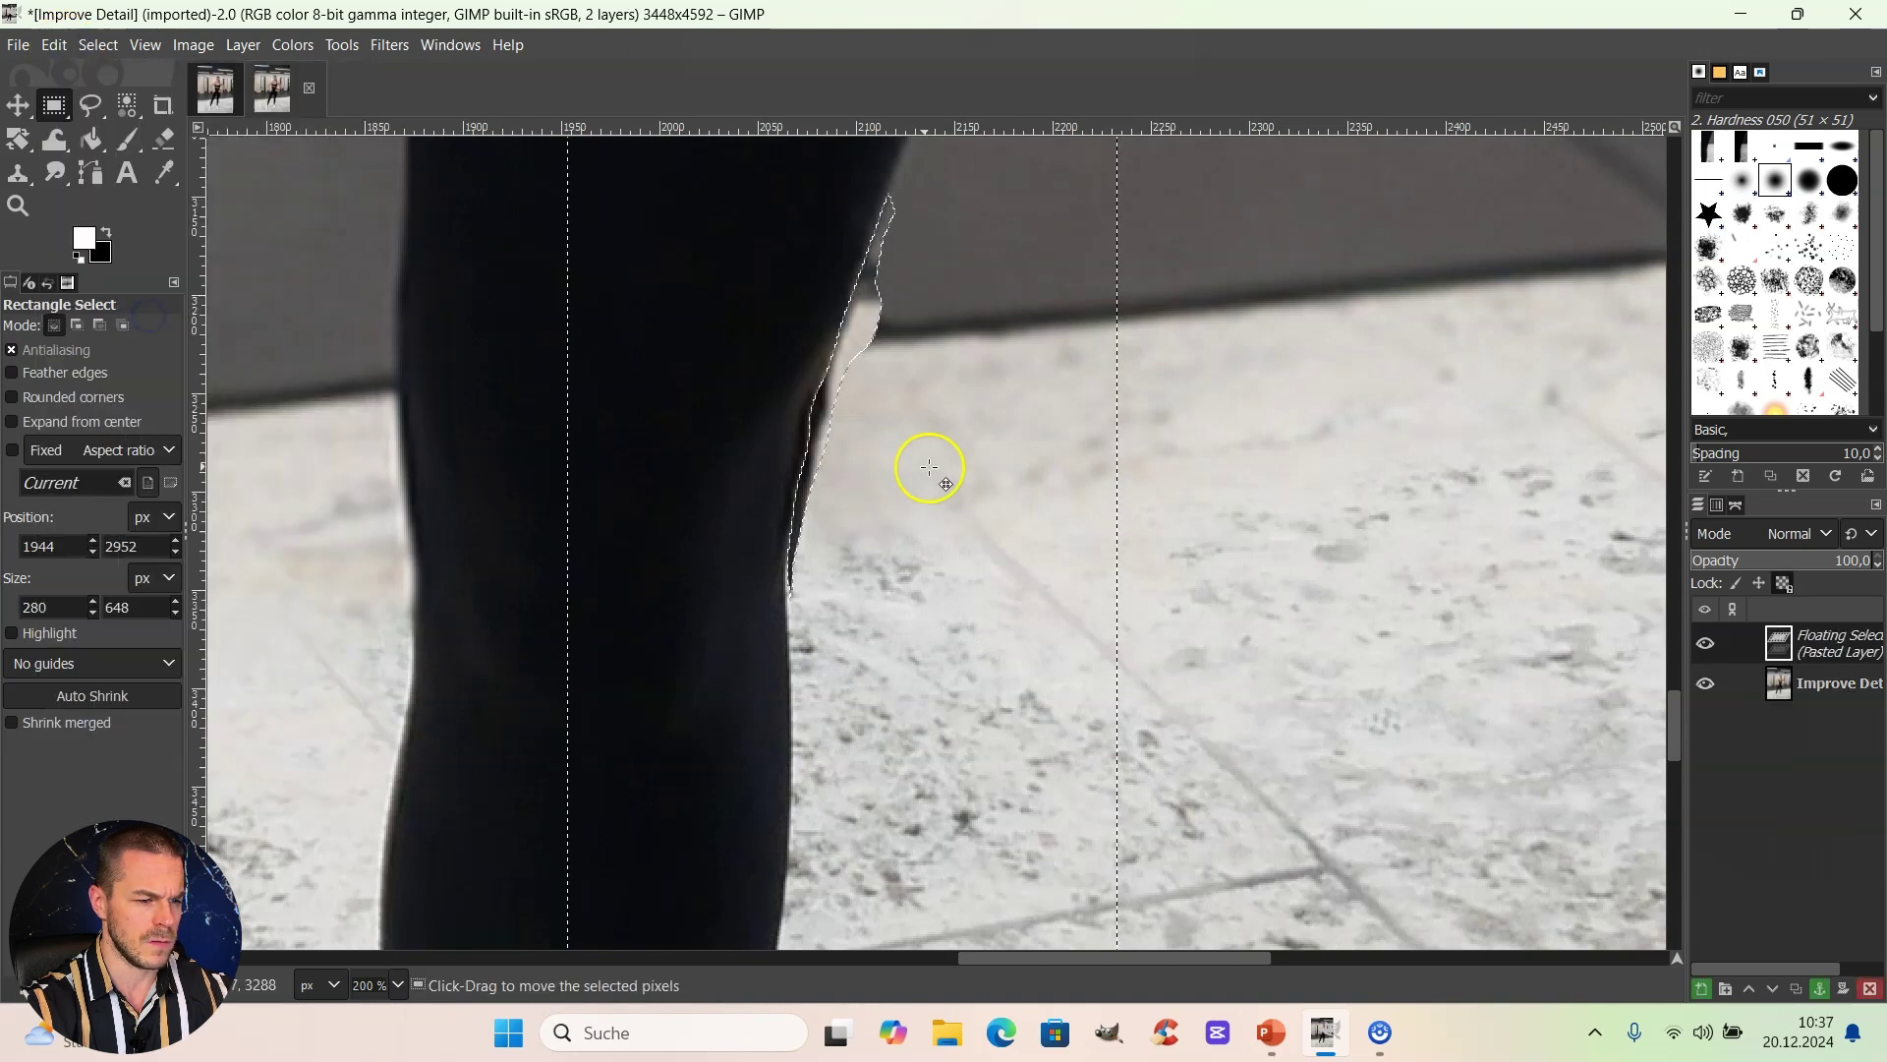
{"action": "left_click_drag", "start_coordinate": [974, 440], "coordinate": [928, 484]}
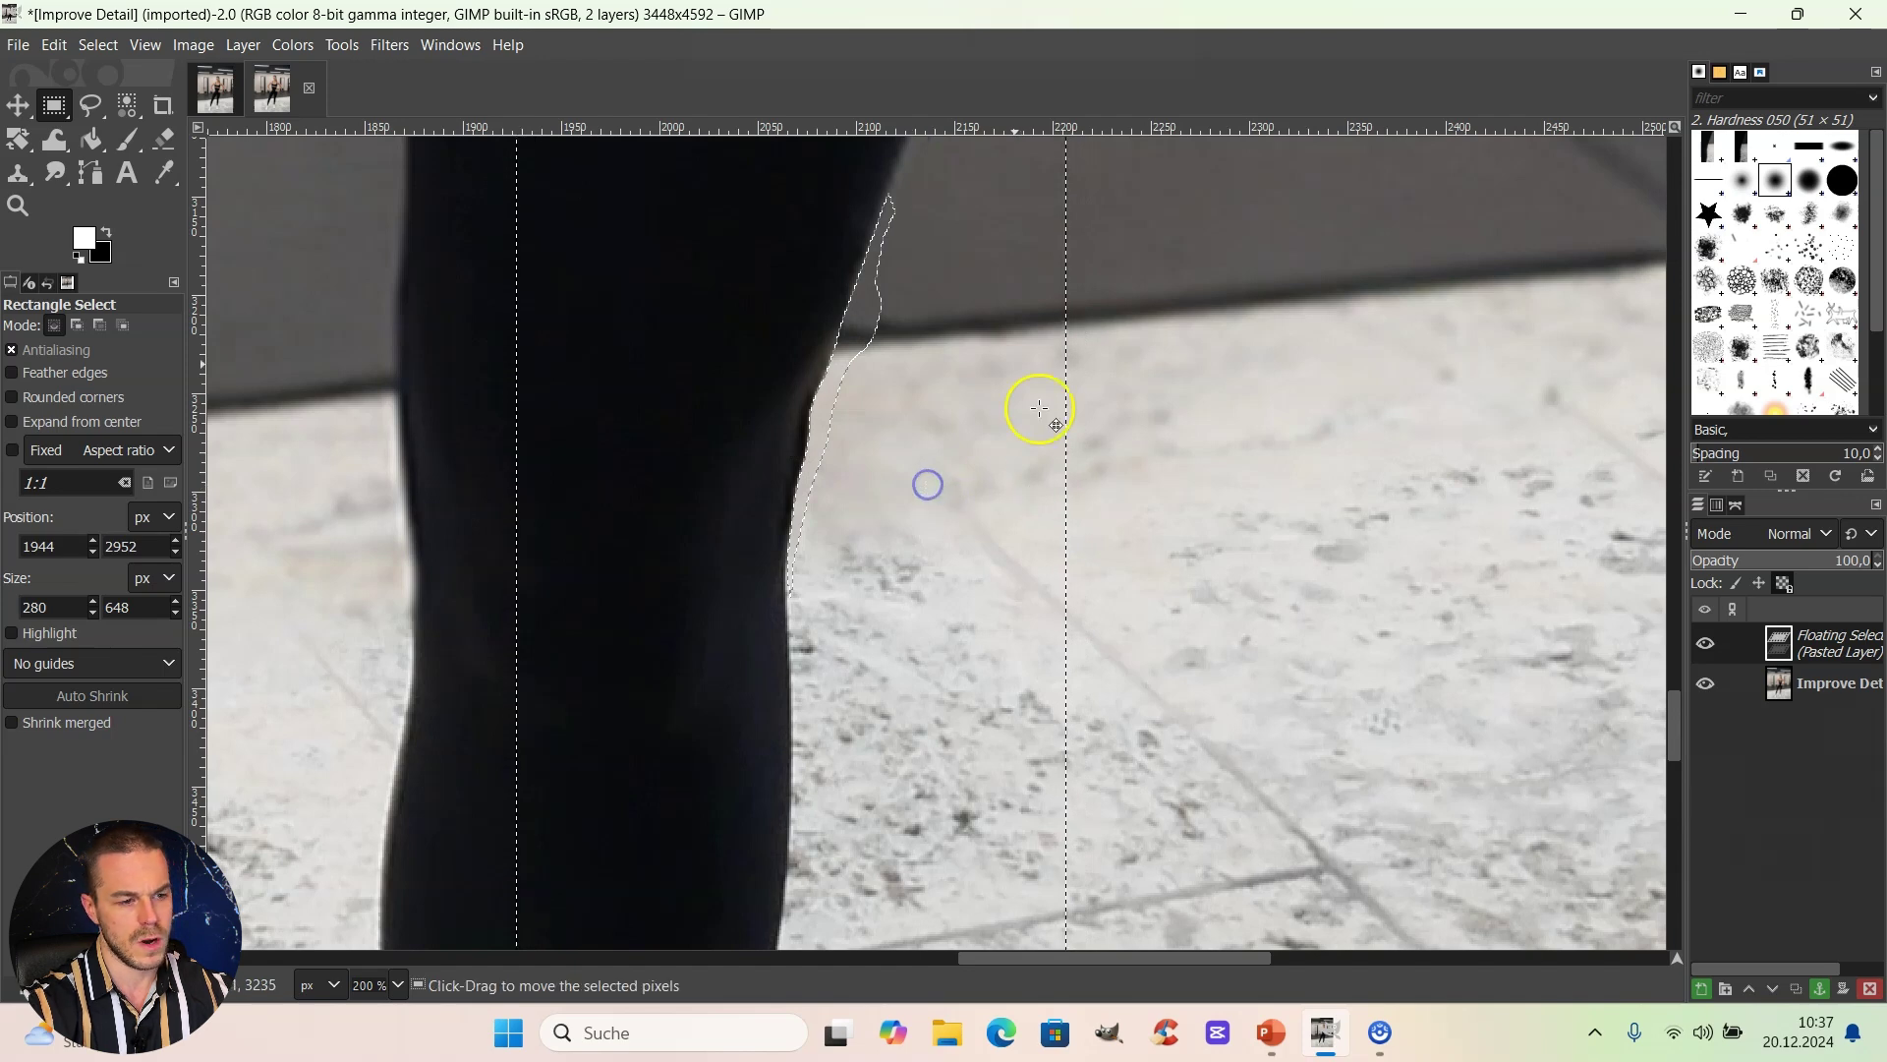
{"action": "left_click", "coordinate": [1817, 989]}
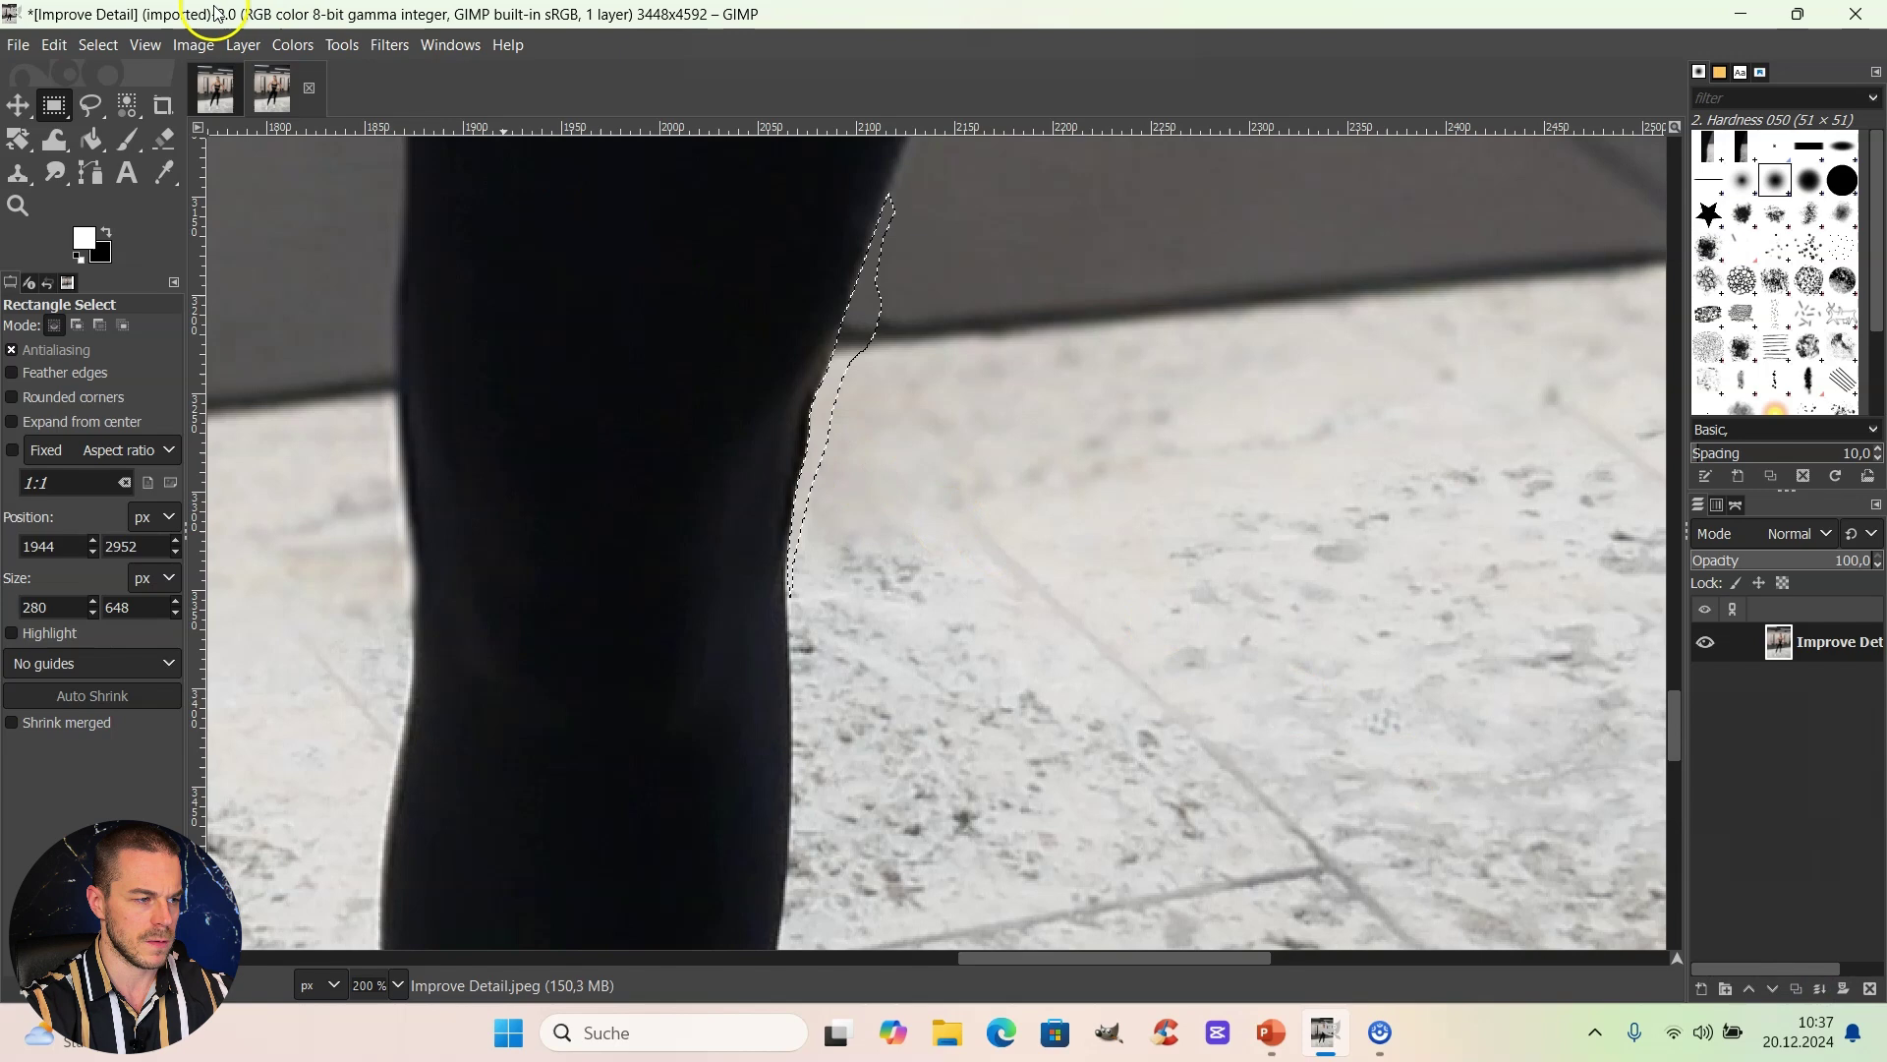
{"action": "left_click", "coordinate": [99, 44]}
{"action": "left_click", "coordinate": [104, 105]}
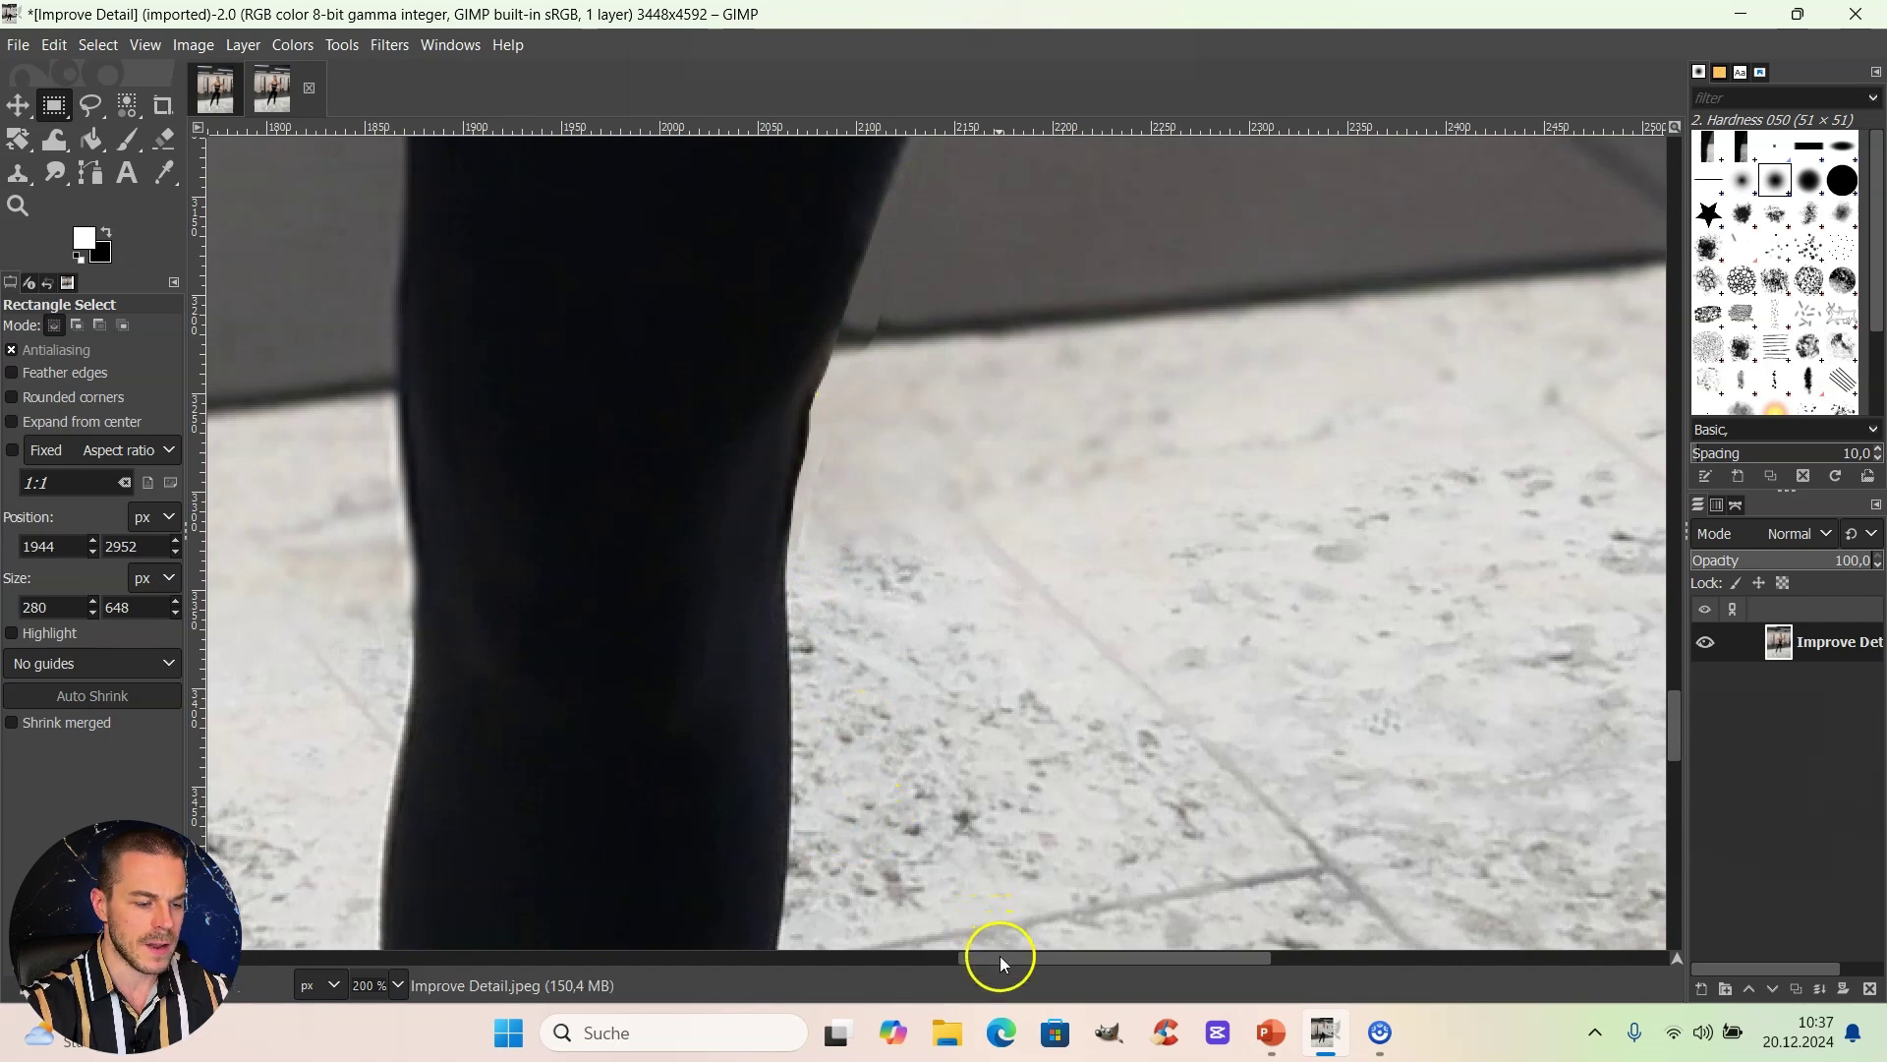
{"action": "left_click_drag", "start_coordinate": [999, 959], "coordinate": [809, 939]}
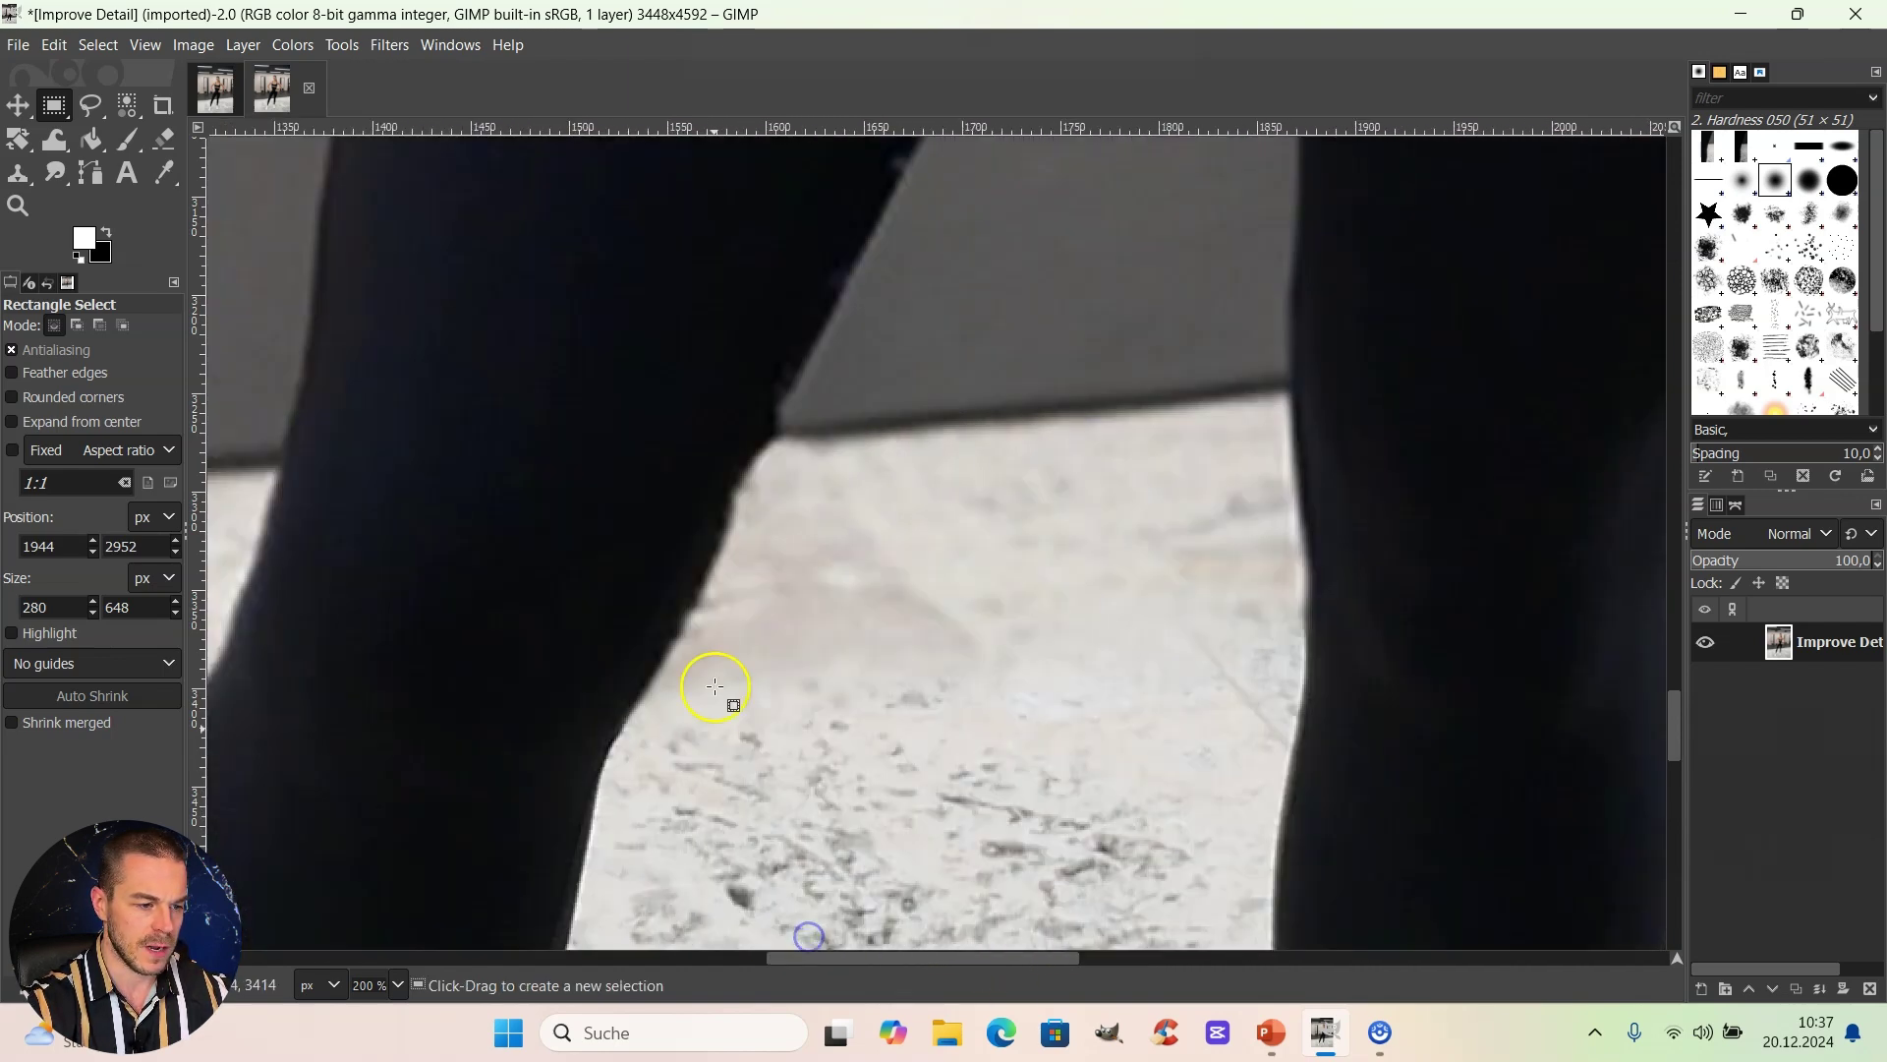